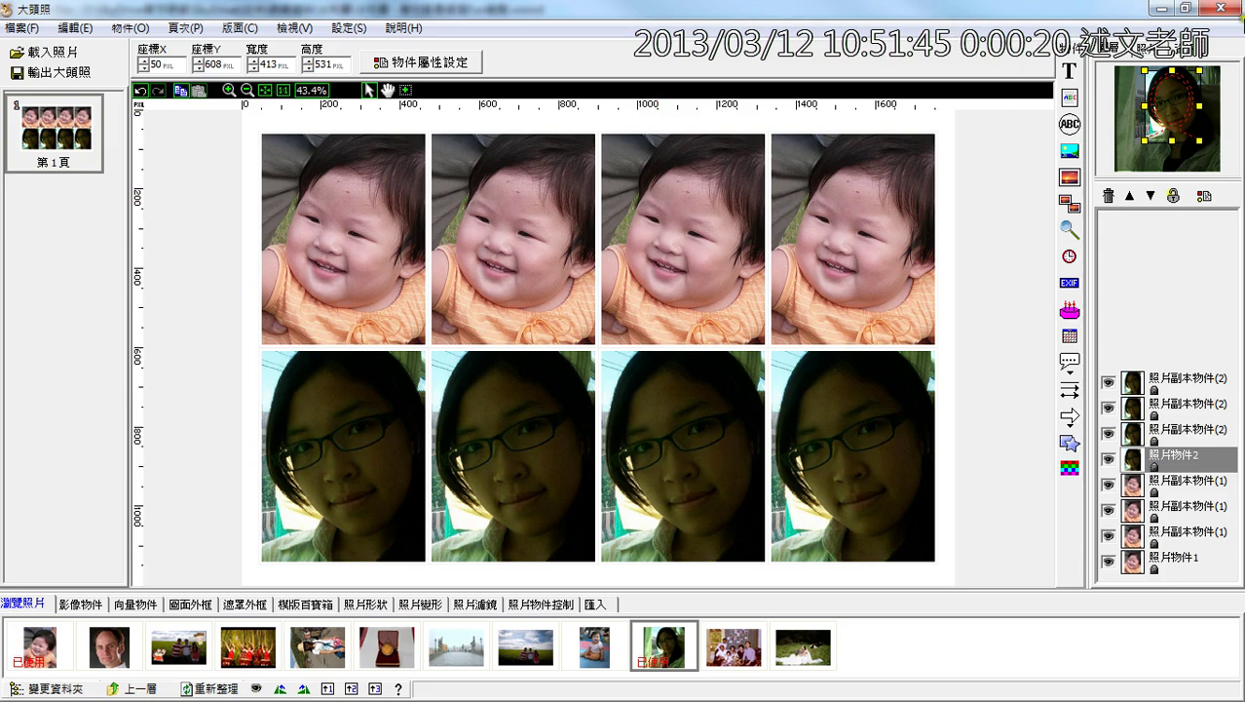
Step: Close the ID photo project without saving it and open the batch file renaming tool (批次變更檔名)
{"action": "left_click", "coordinate": [1220, 8]}
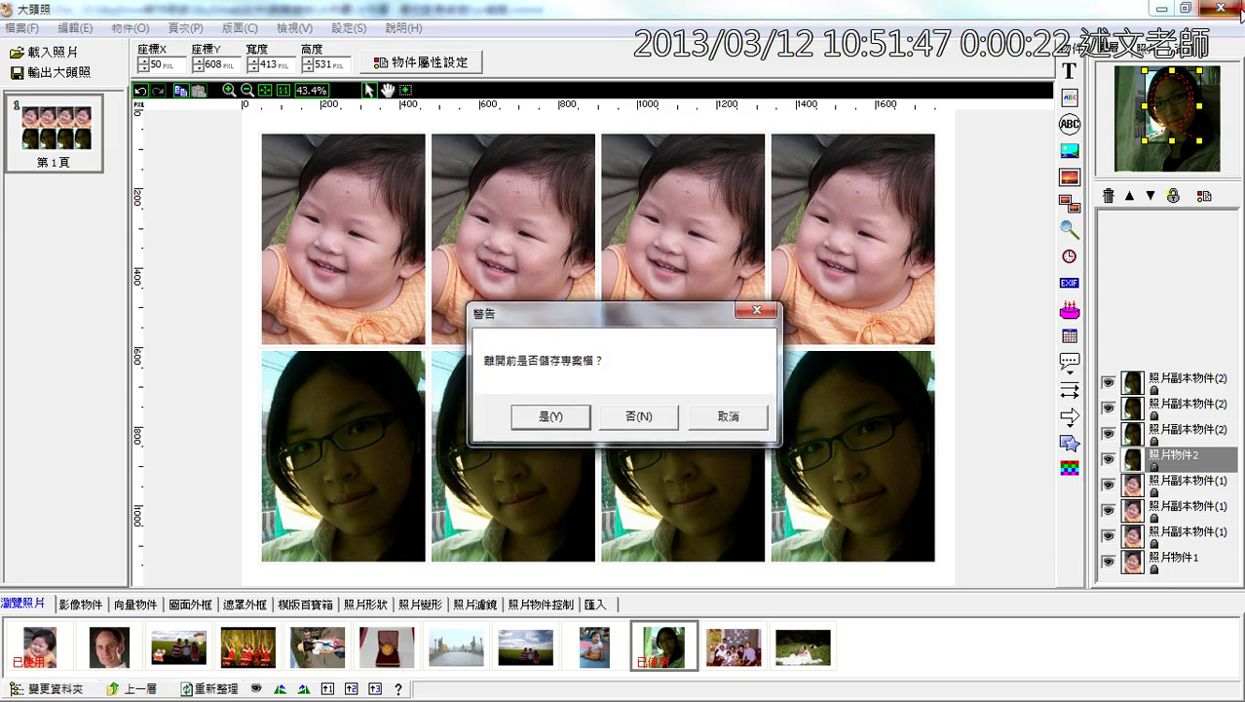
{"action": "left_click", "coordinate": [644, 423]}
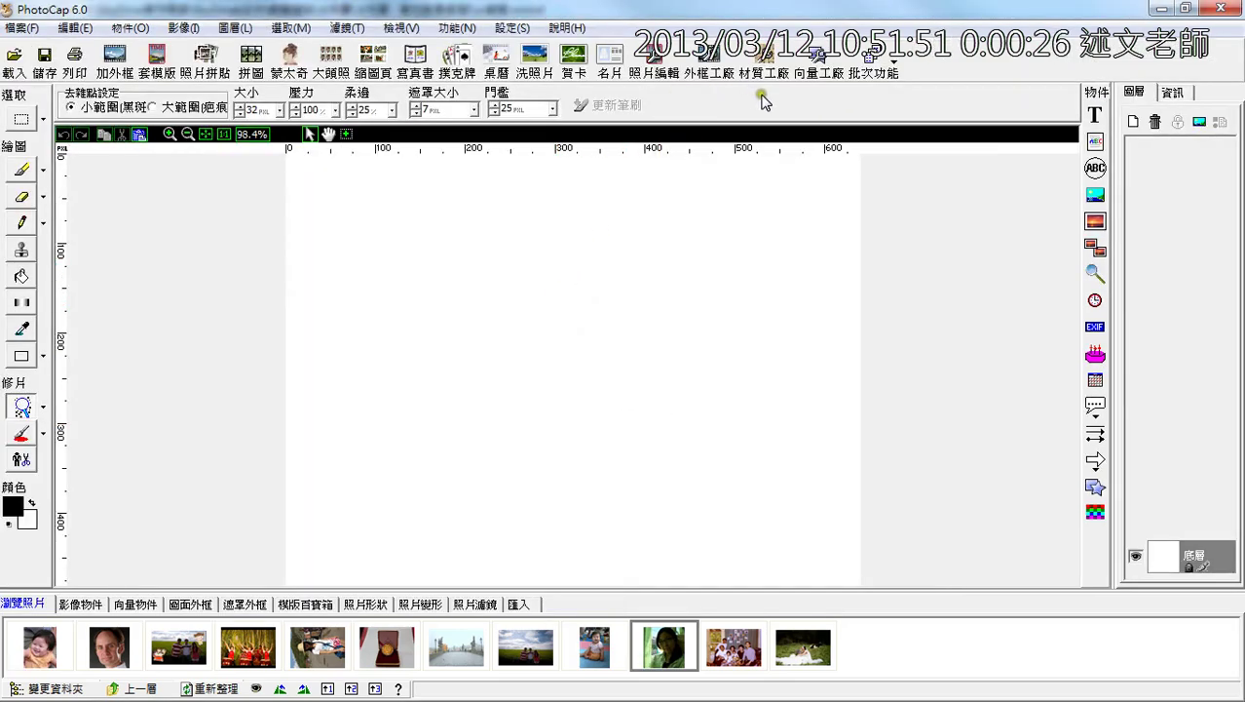
{"action": "left_click", "coordinate": [889, 66]}
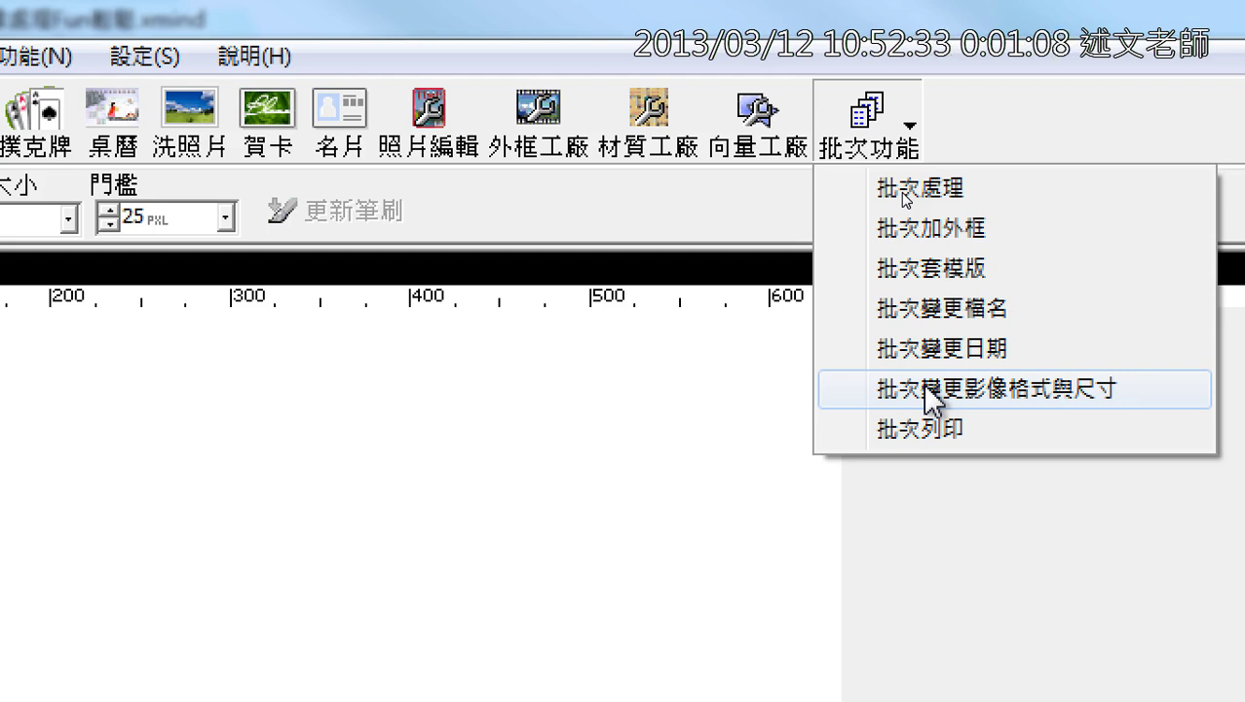
{"action": "left_click", "coordinate": [950, 309]}
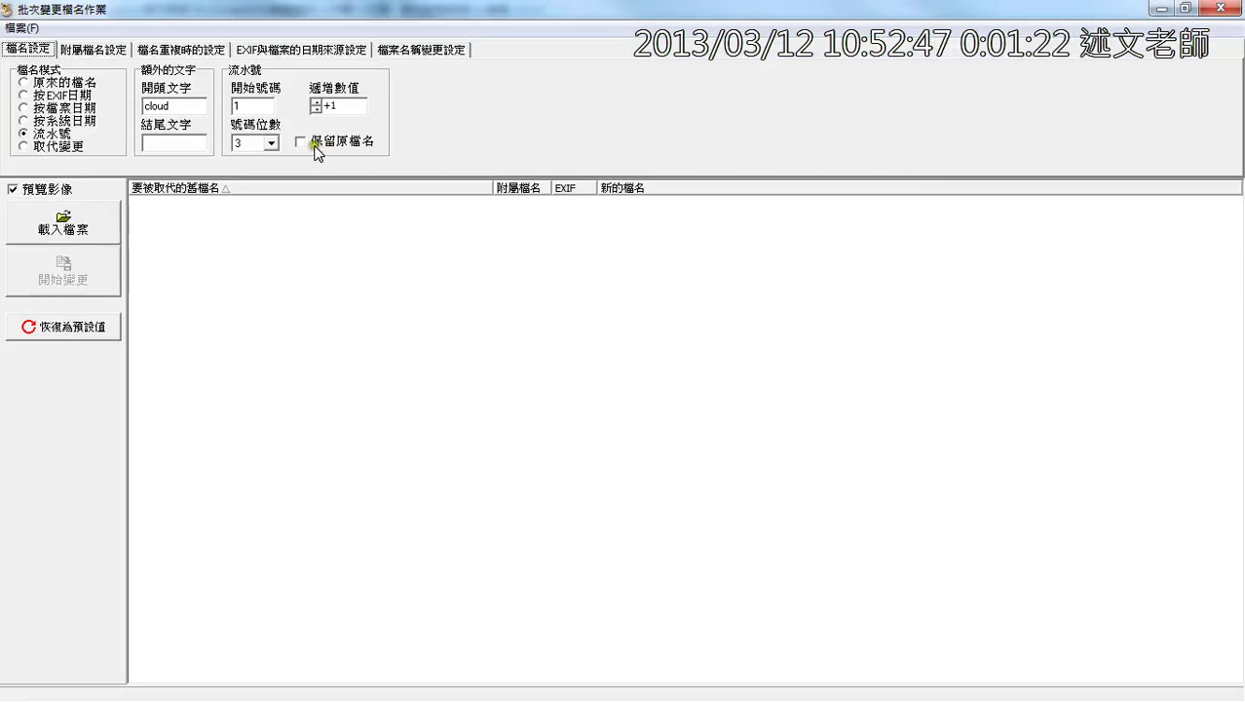
Step: Start loading files for renaming and browse to the 教學資料 (D:) folder in the 文件資料夾 library
{"action": "left_click", "coordinate": [103, 239]}
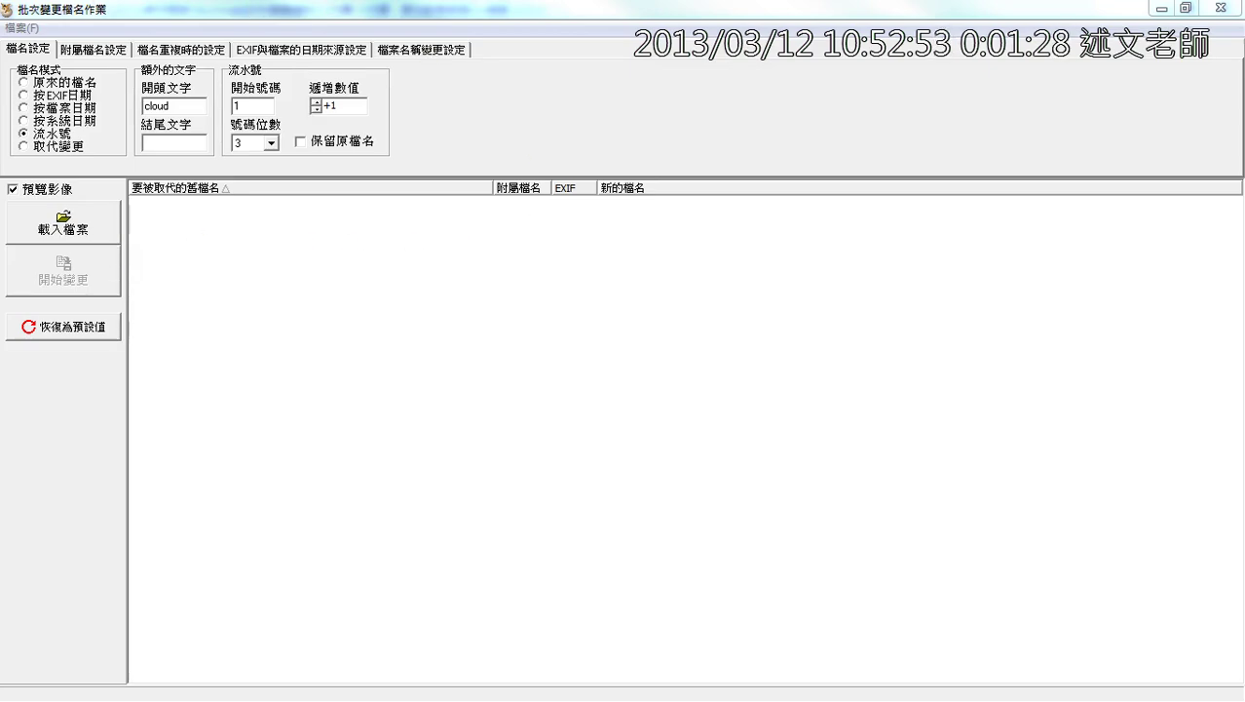
{"action": "left_click_drag", "start_coordinate": [33, 103], "coordinate": [393, 108]}
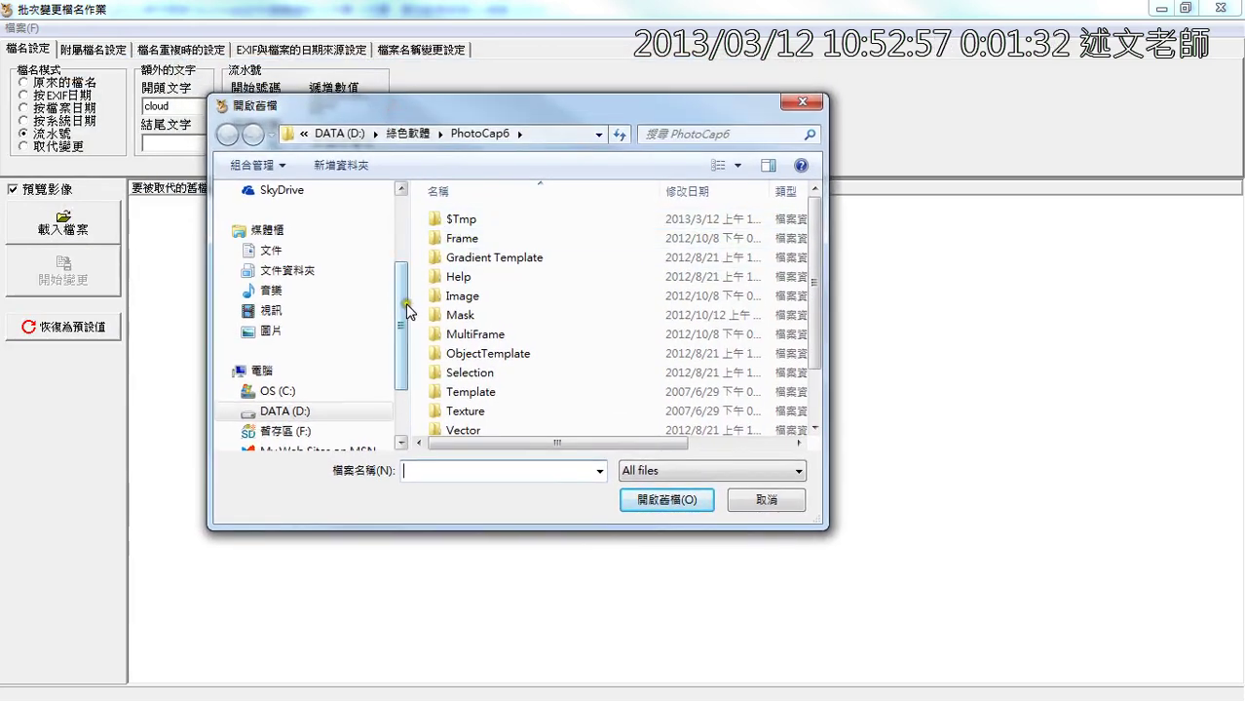
{"action": "left_click", "coordinate": [241, 433]}
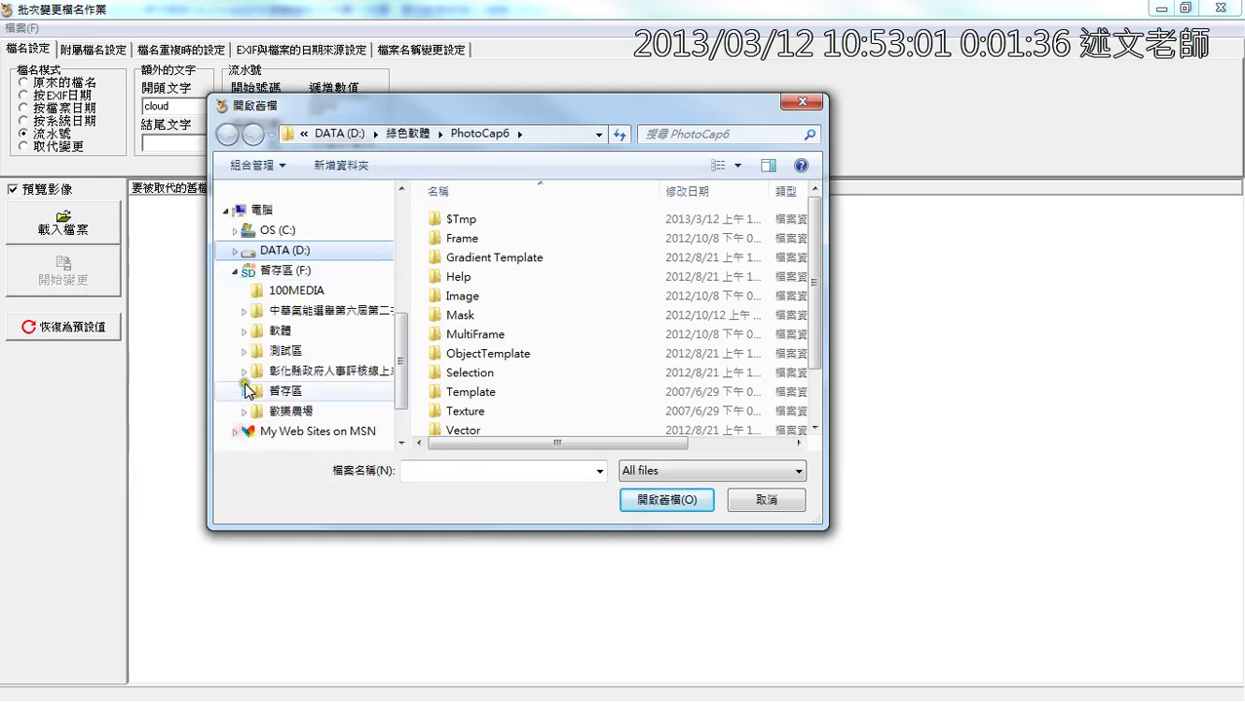
{"action": "left_click", "coordinate": [401, 217]}
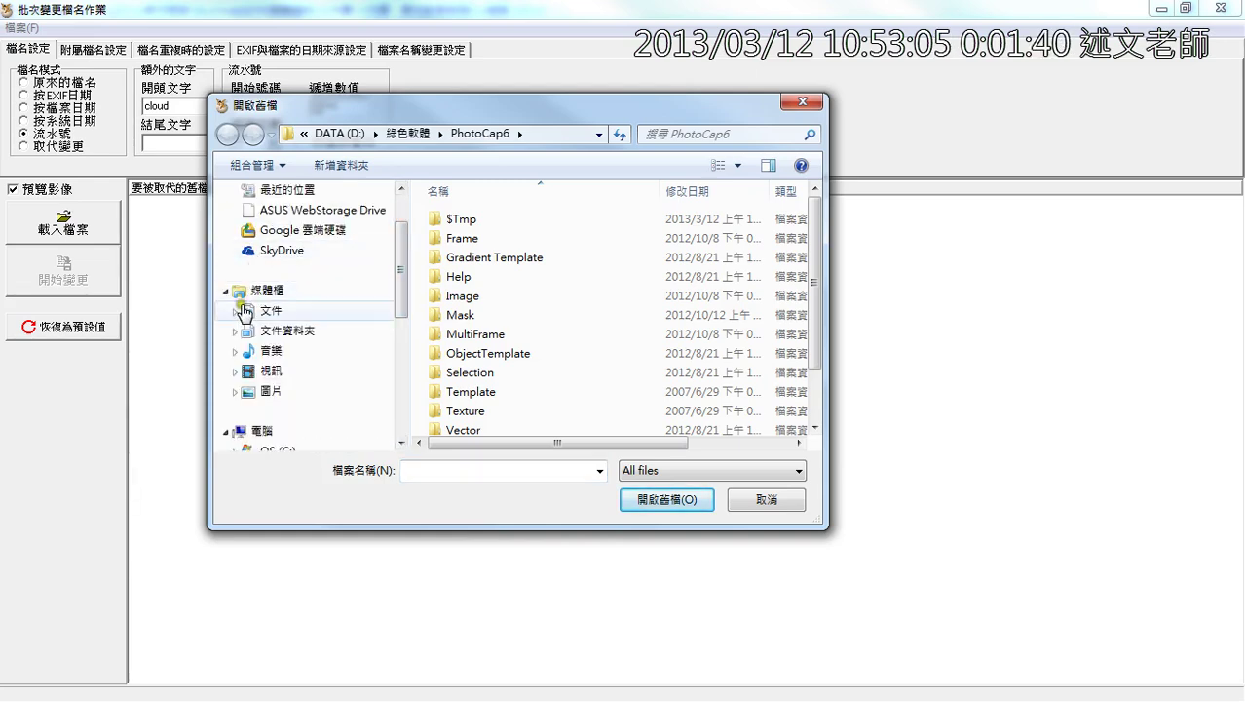
{"action": "left_click", "coordinate": [250, 333]}
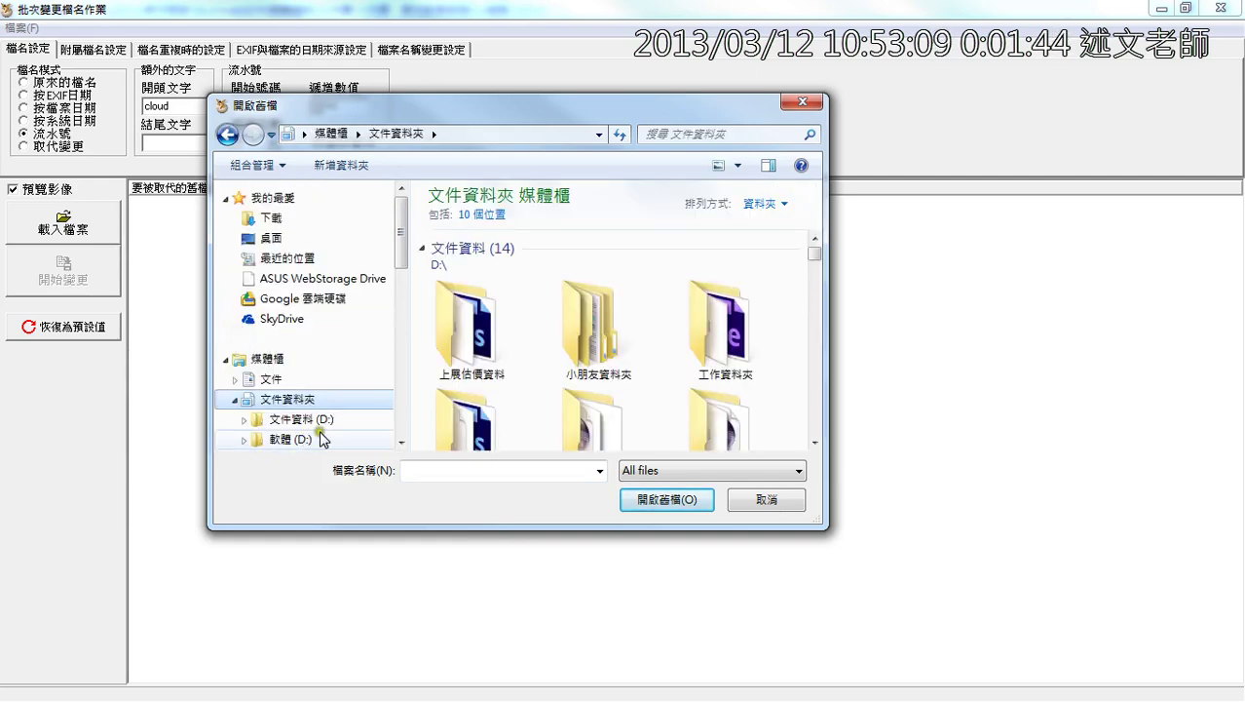
{"action": "left_click", "coordinate": [401, 444]}
{"action": "left_click", "coordinate": [401, 443]}
{"action": "left_click", "coordinate": [401, 443]}
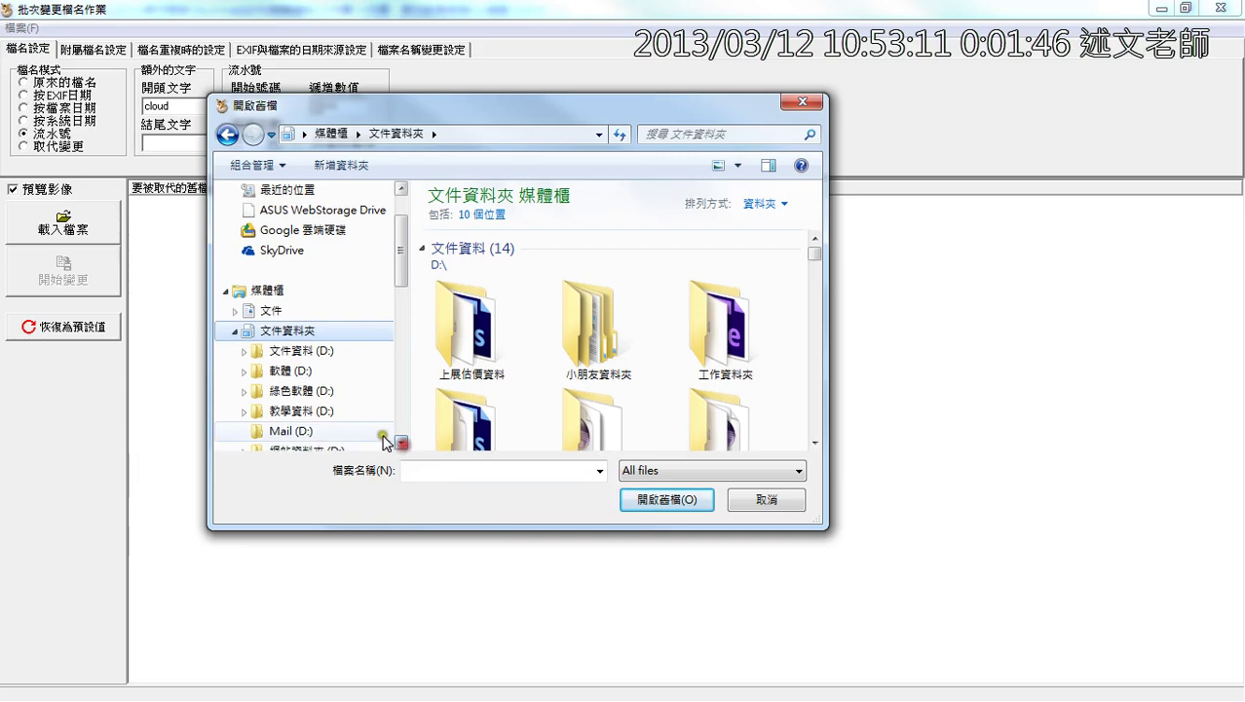
{"action": "left_click", "coordinate": [326, 417]}
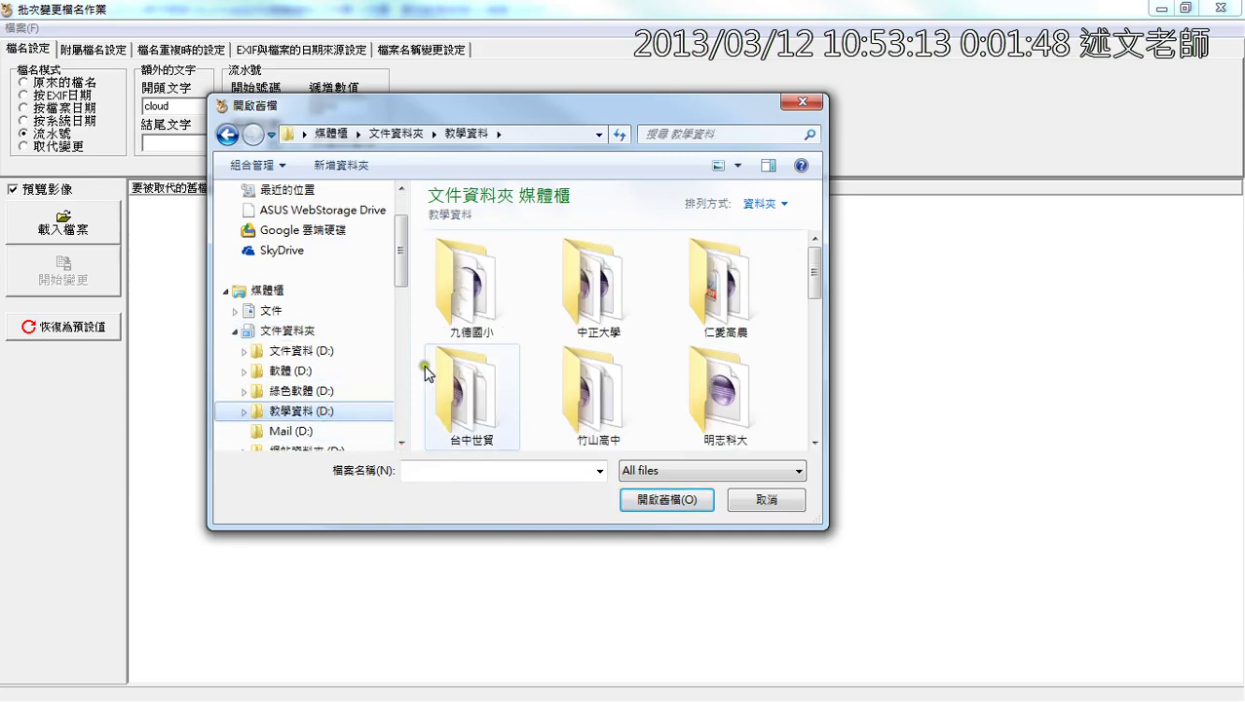
Step: Open the 新竹高商 folder and its PhotoCap練習圖檔 subfolder
{"action": "left_click", "coordinate": [815, 441]}
{"action": "left_click", "coordinate": [814, 441]}
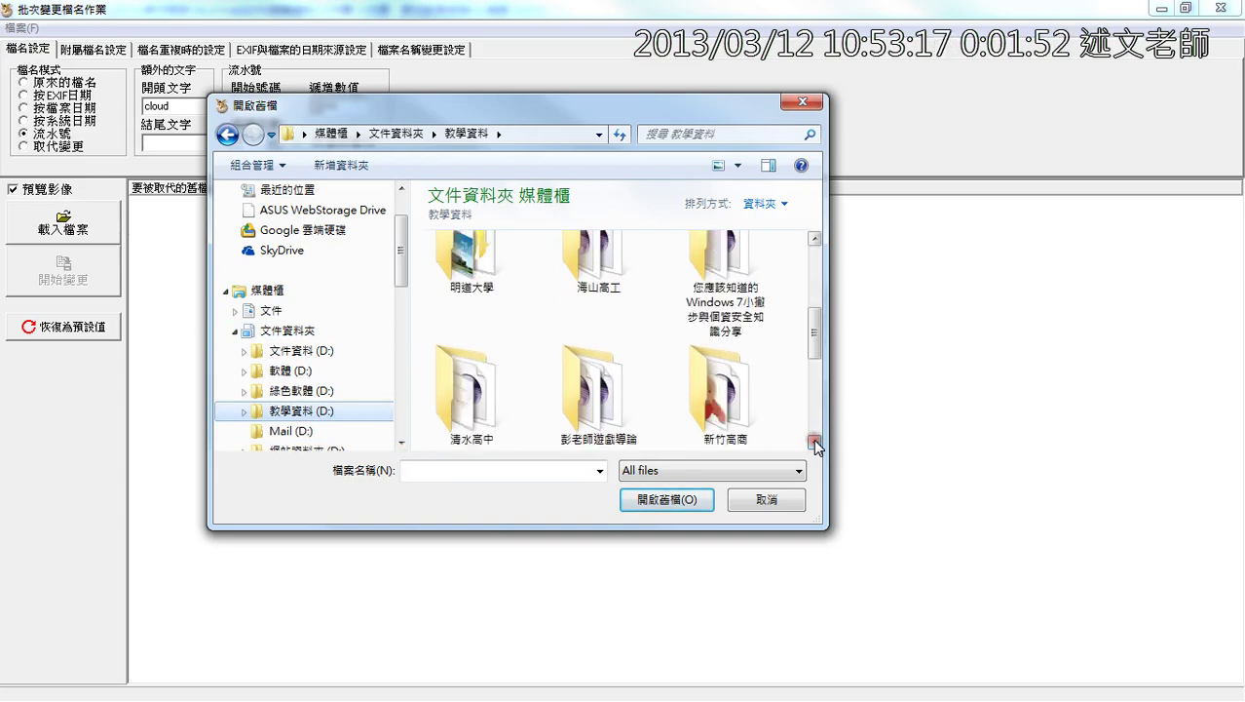
{"action": "left_click", "coordinate": [815, 441]}
{"action": "left_click", "coordinate": [714, 265]}
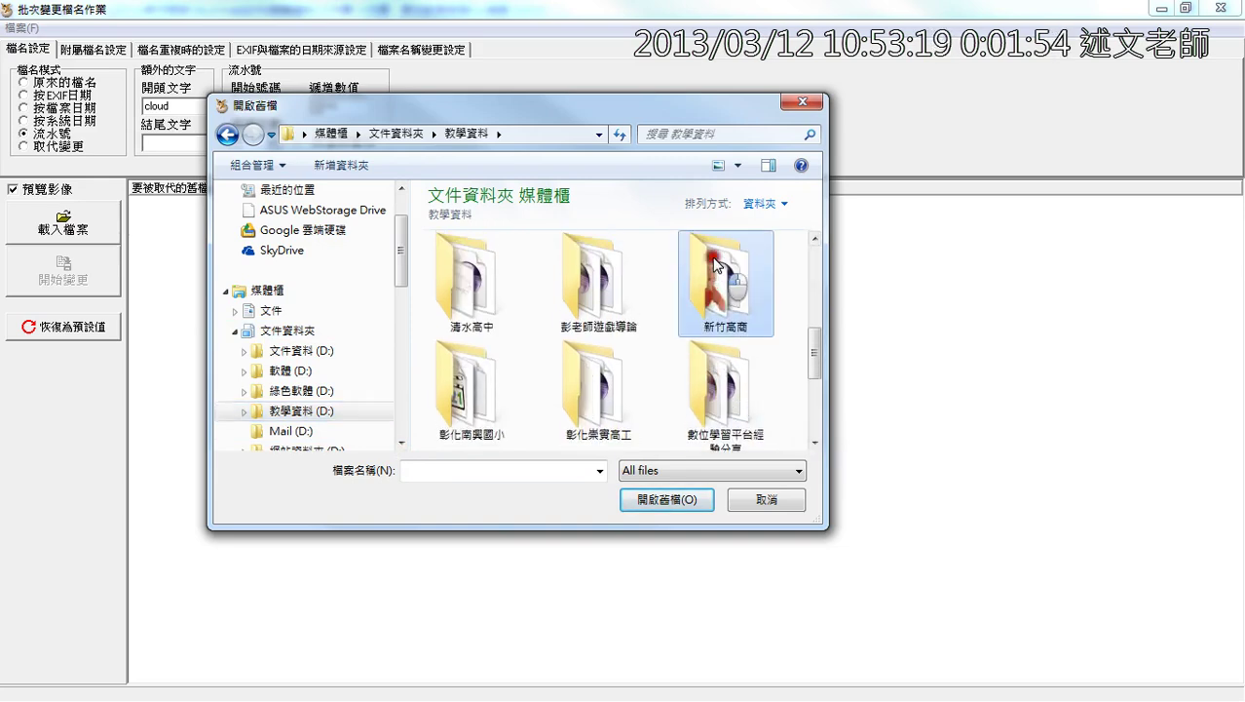
{"action": "double_click", "coordinate": [714, 265]}
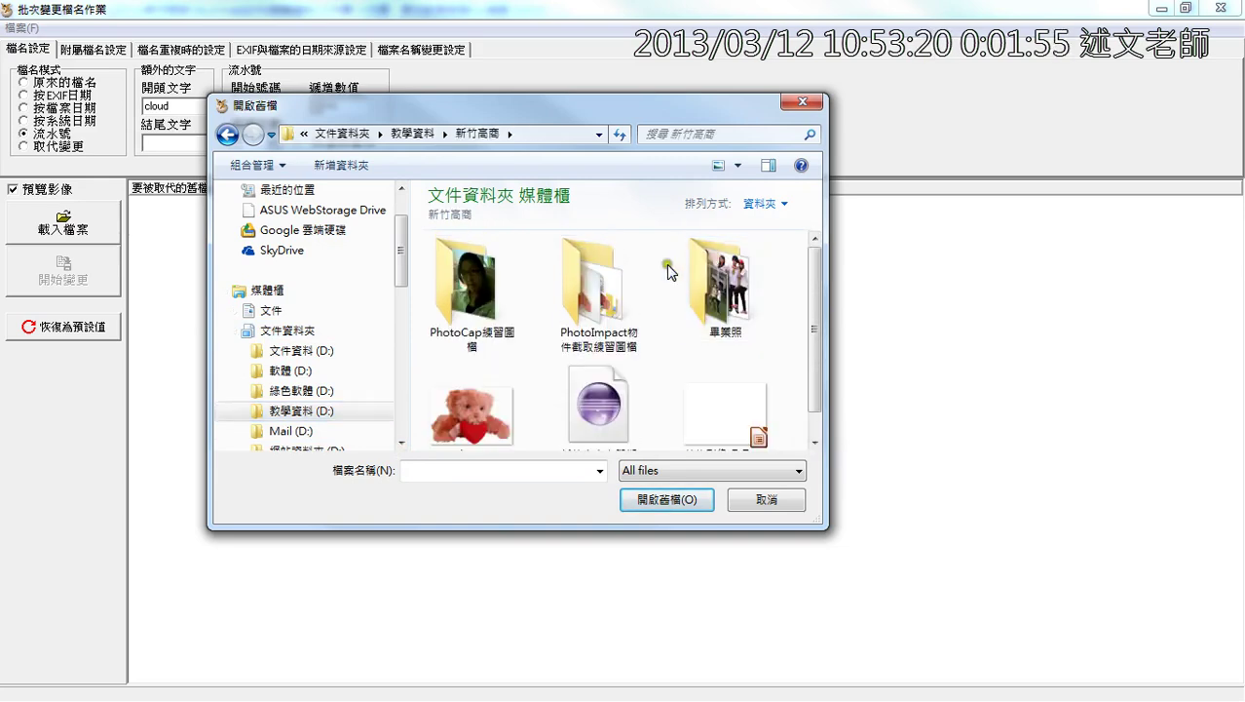
{"action": "left_click", "coordinate": [479, 302]}
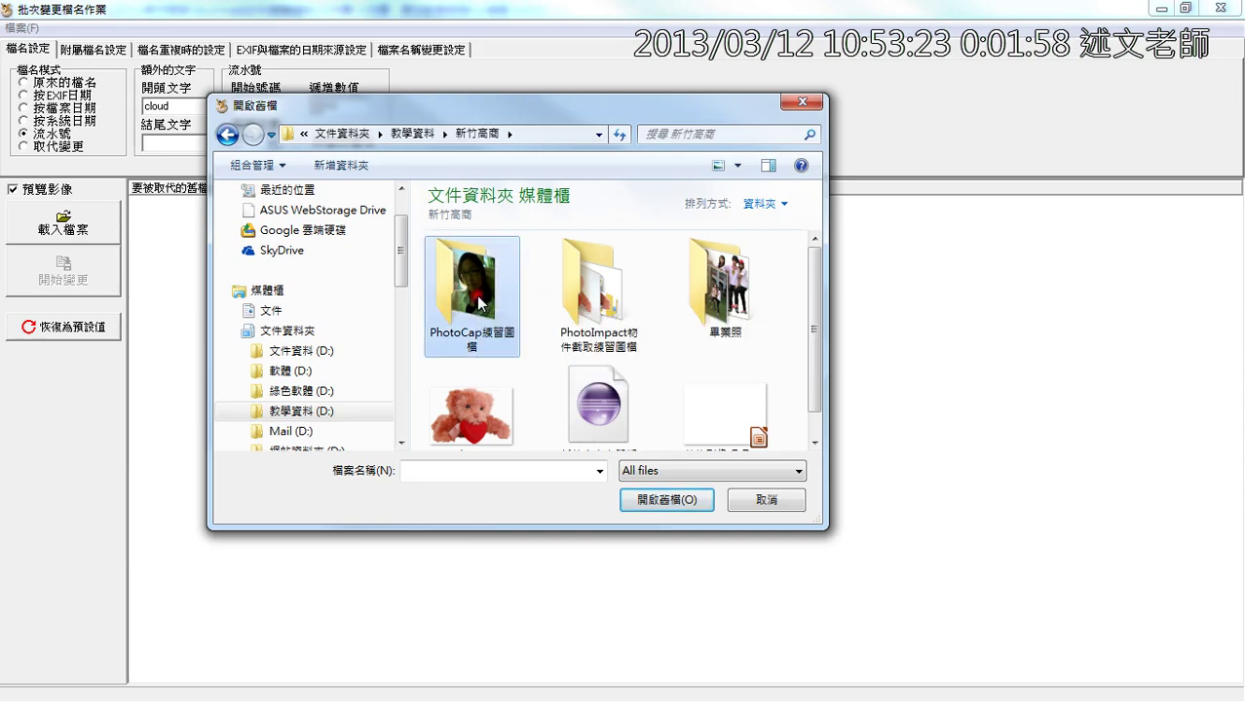
{"action": "double_click", "coordinate": [479, 302]}
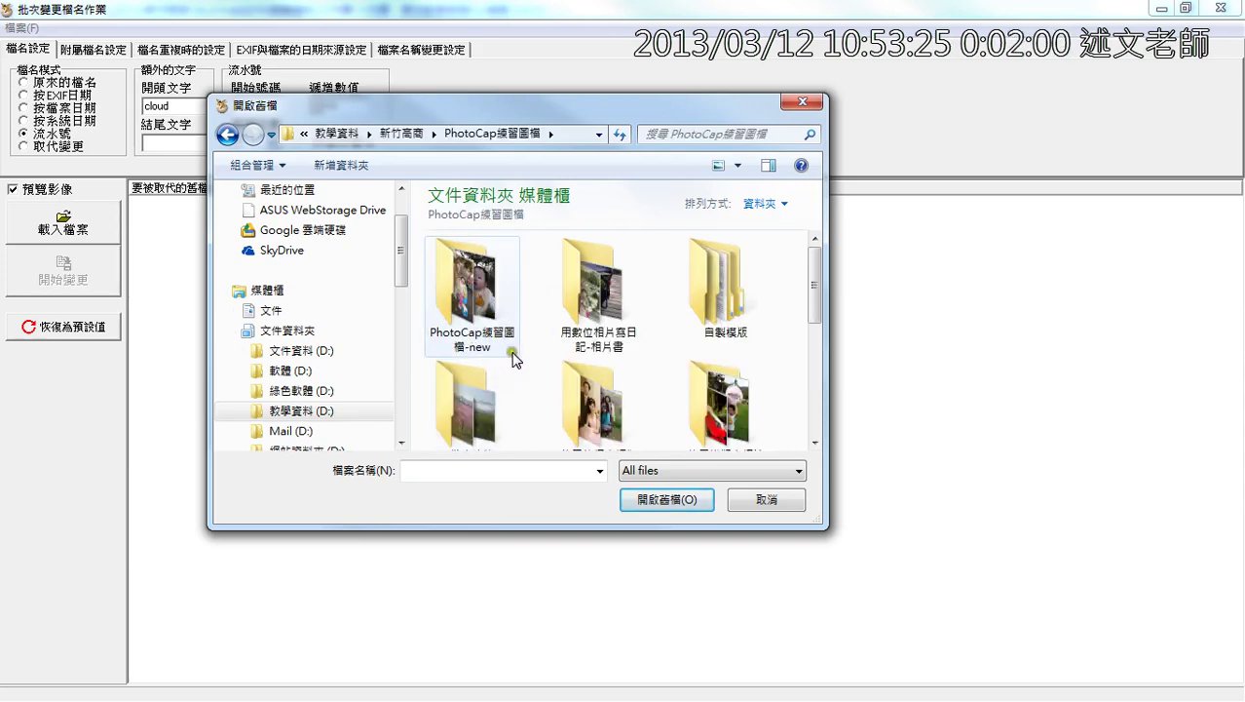
Step: Load all four photos from the 用數位相片寫日記-相片書 folder into the rename list
{"action": "left_click", "coordinate": [638, 327]}
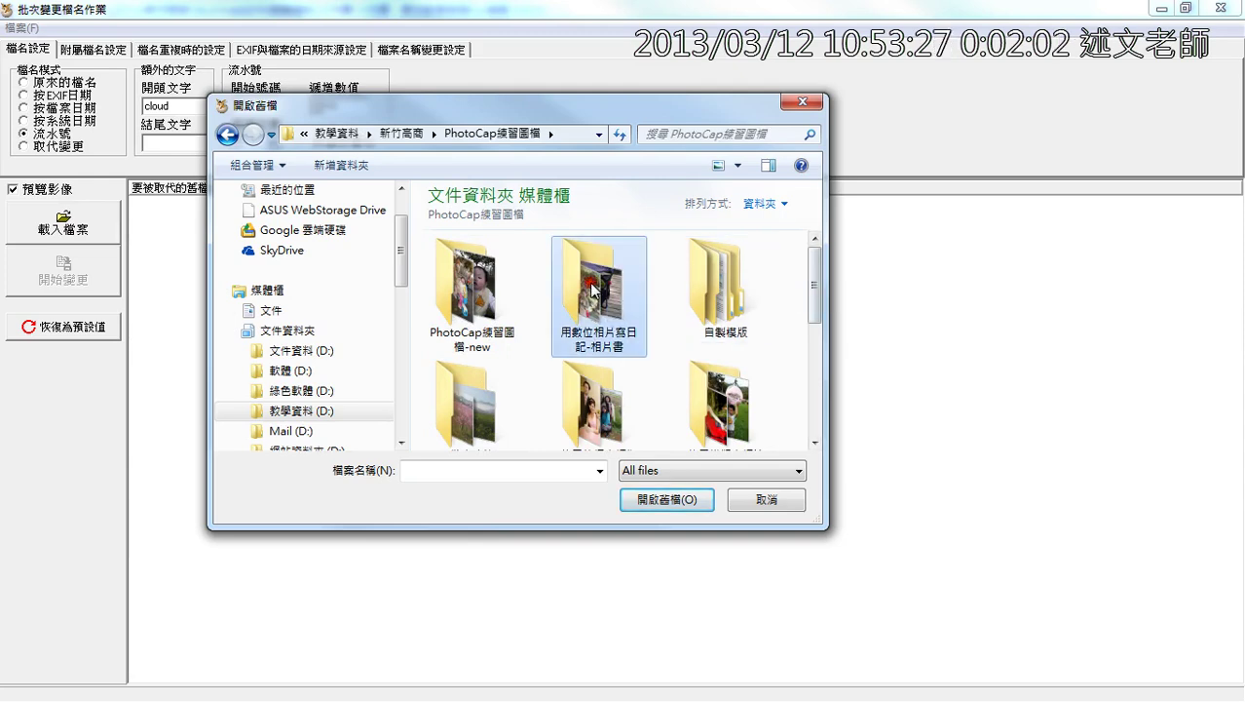
{"action": "double_click", "coordinate": [638, 327]}
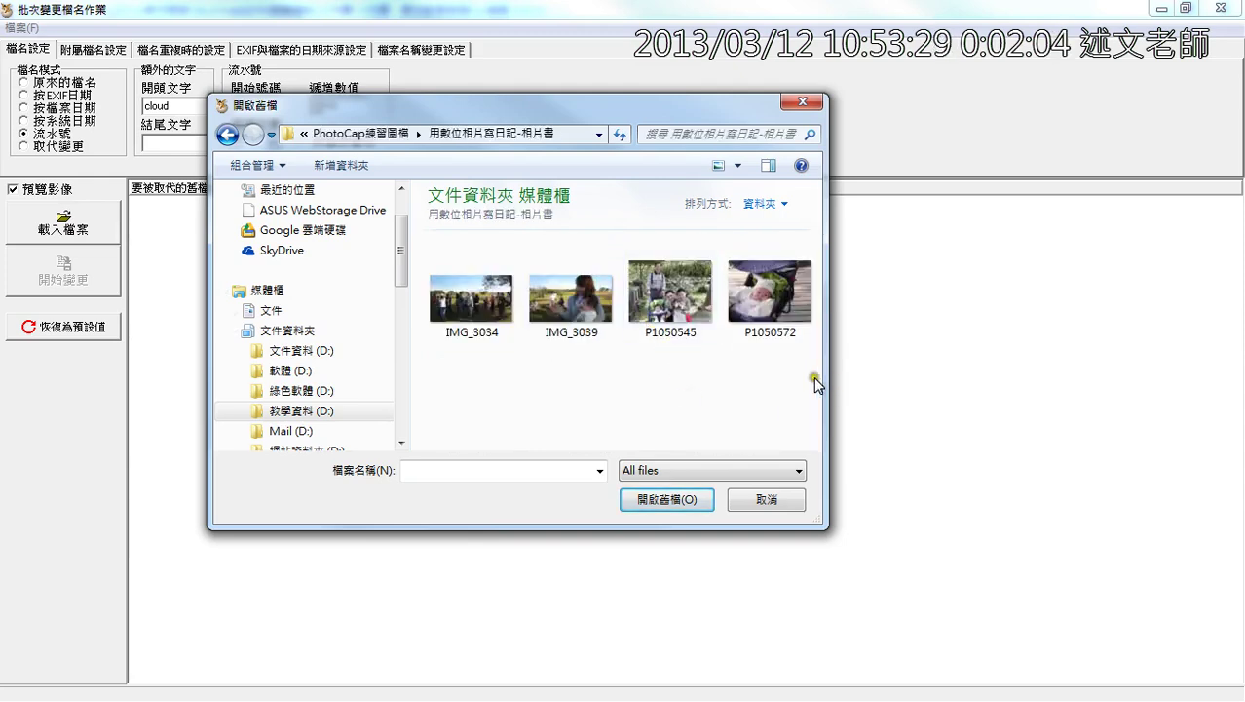
{"action": "left_click_drag", "start_coordinate": [815, 382], "coordinate": [447, 258]}
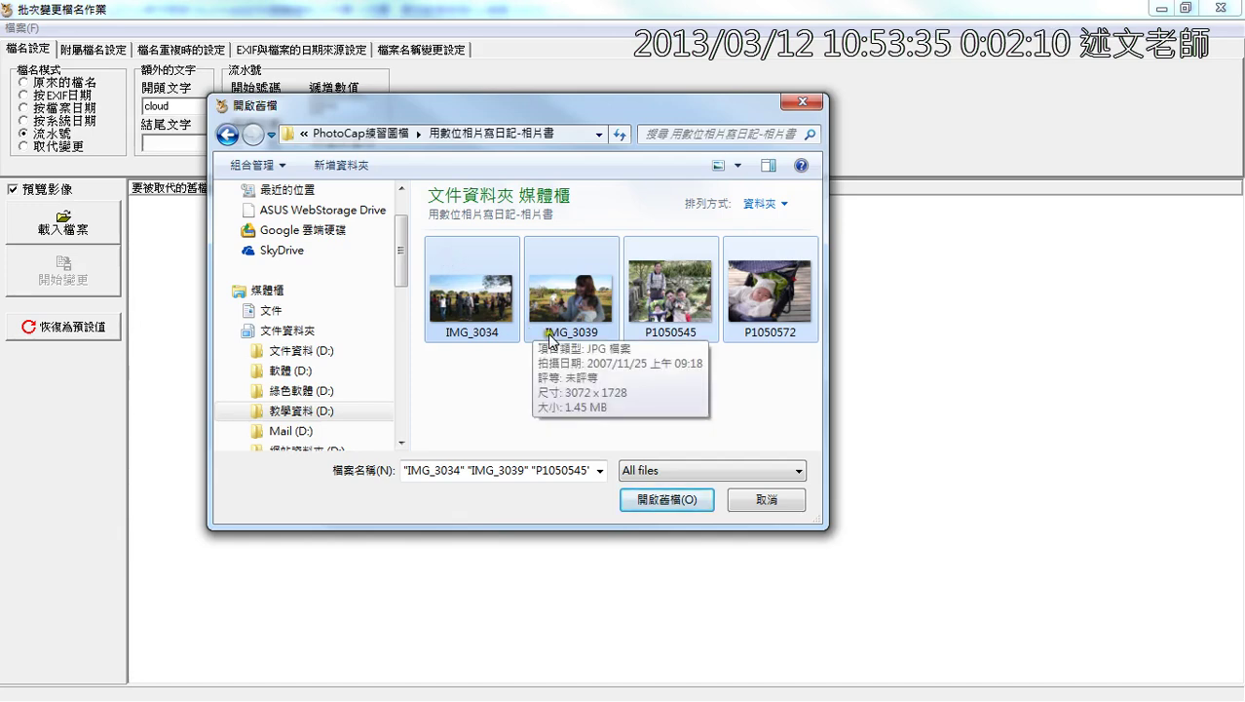
{"action": "left_click", "coordinate": [635, 499]}
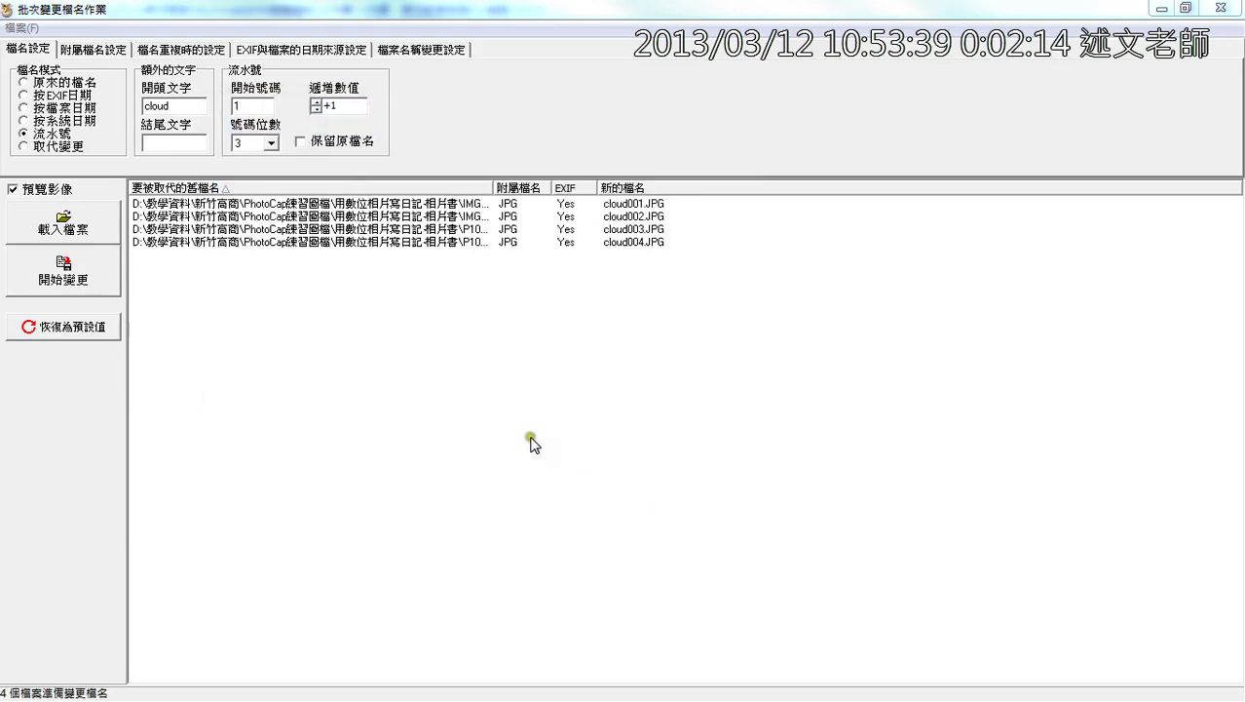
{"action": "left_click", "coordinate": [167, 107]}
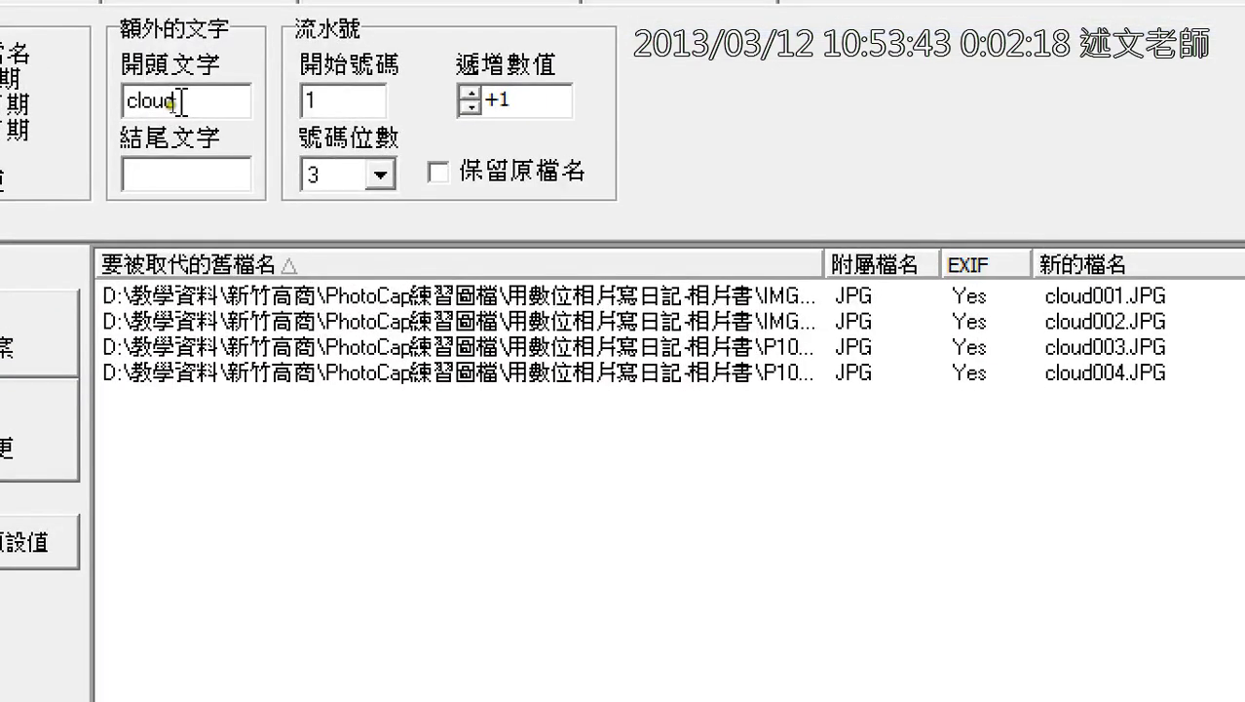
{"action": "left_click_drag", "start_coordinate": [180, 101], "coordinate": [125, 103]}
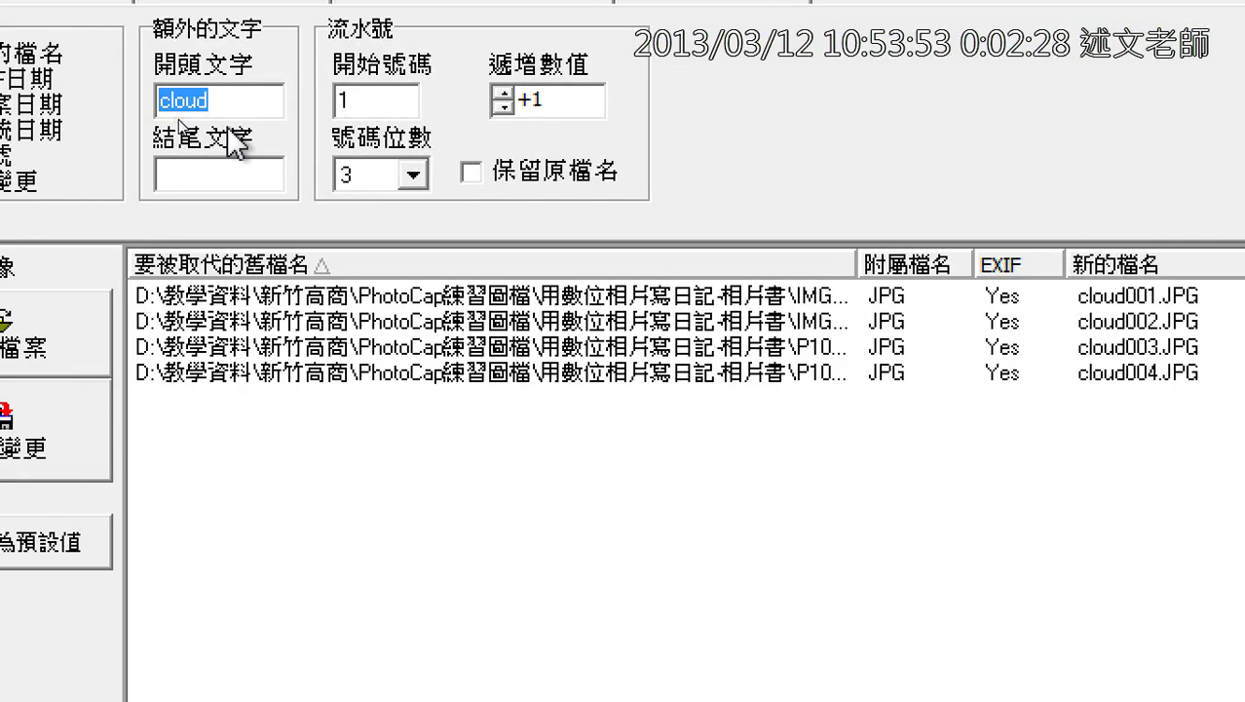
{"action": "mouse_move", "coordinate": [231, 115]}
{"action": "left_mouse_down"}
{"action": "mouse_move", "coordinate": [453, 111]}
{"action": "mouse_move", "coordinate": [764, 191]}
{"action": "mouse_move", "coordinate": [815, 191]}
{"action": "mouse_move", "coordinate": [1049, 273]}
{"action": "mouse_move", "coordinate": [1048, 256]}
{"action": "mouse_move", "coordinate": [1057, 293]}
{"action": "mouse_move", "coordinate": [1004, 322]}
{"action": "left_mouse_up"}
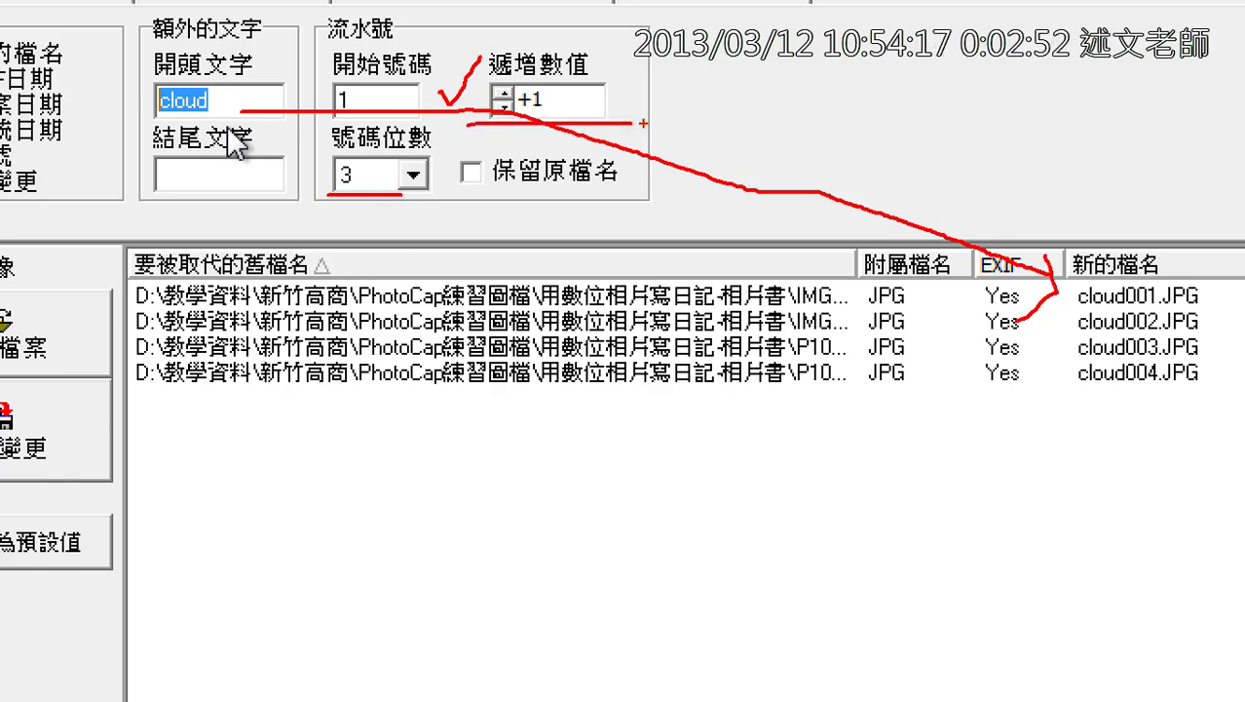
{"action": "key", "text": "Escape"}
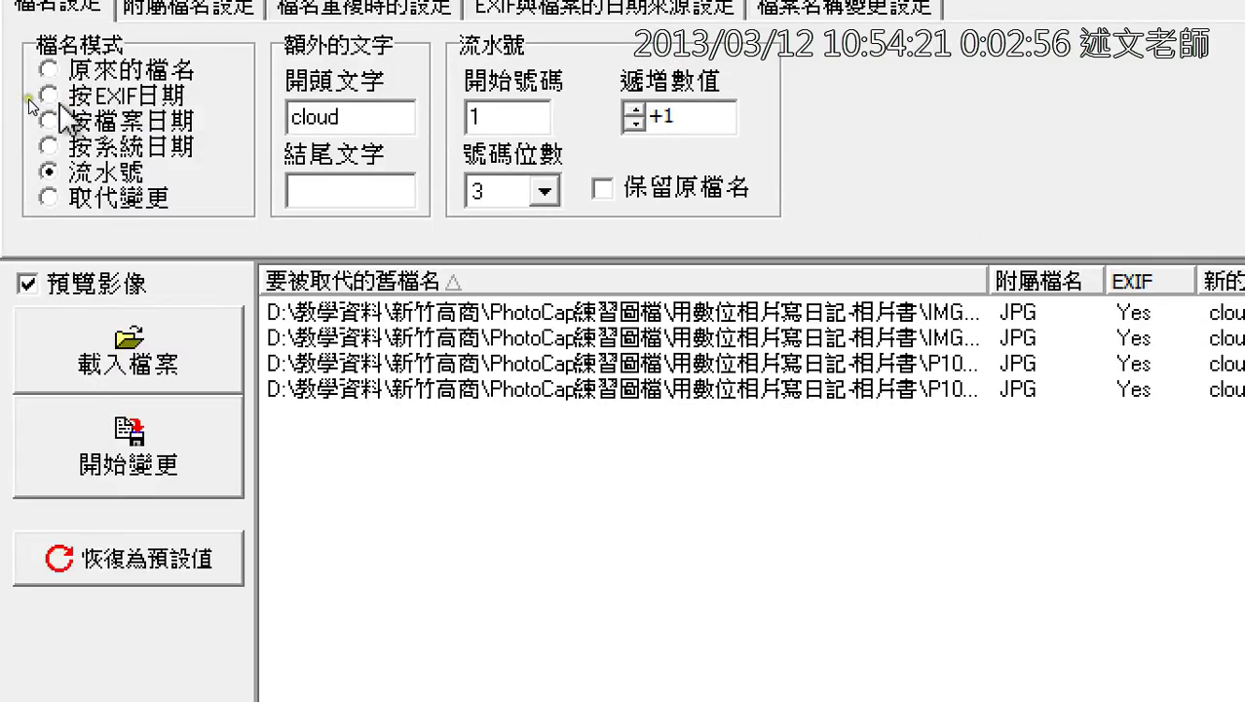
Step: Set the file name mode to EXIF date (按EXIF日期) with the yyyy_mmdd date format
{"action": "left_click", "coordinate": [44, 98]}
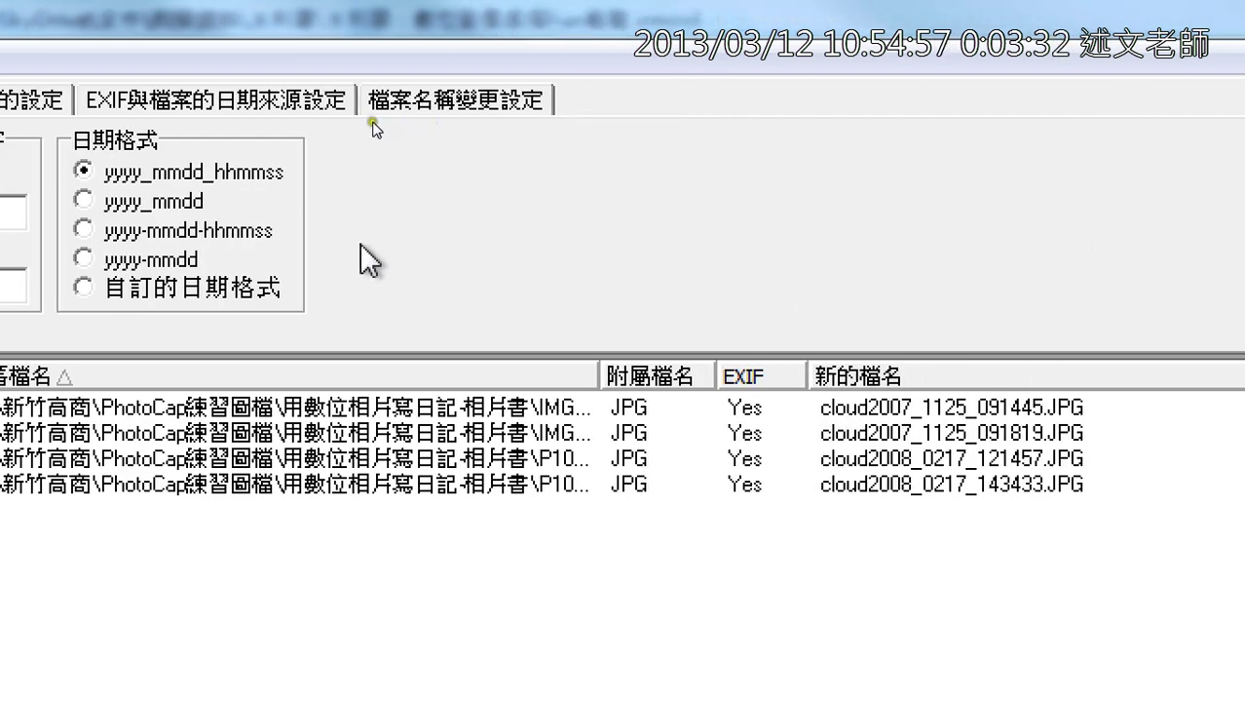
{"action": "left_click", "coordinate": [161, 202]}
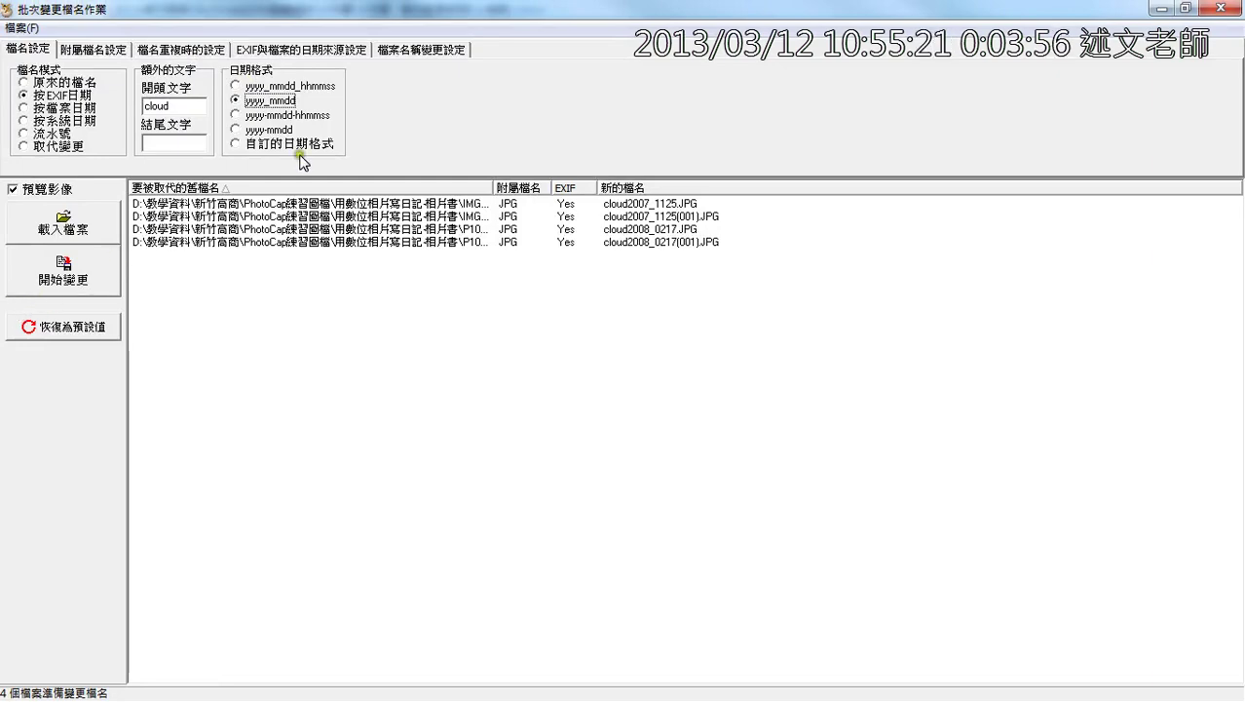
Step: Close the batch renaming tool and open the batch image format and size tool (批次變更影像格式與尺寸)
{"action": "left_click", "coordinate": [1233, 10]}
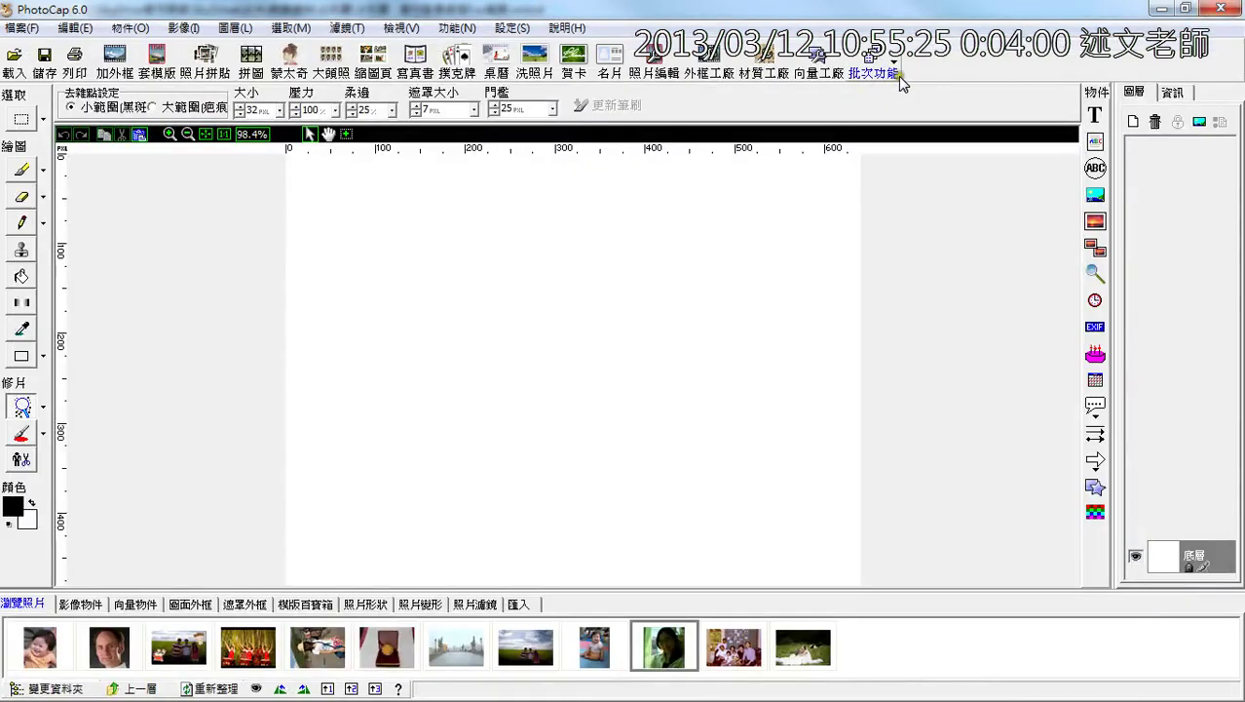
{"action": "left_click", "coordinate": [898, 76]}
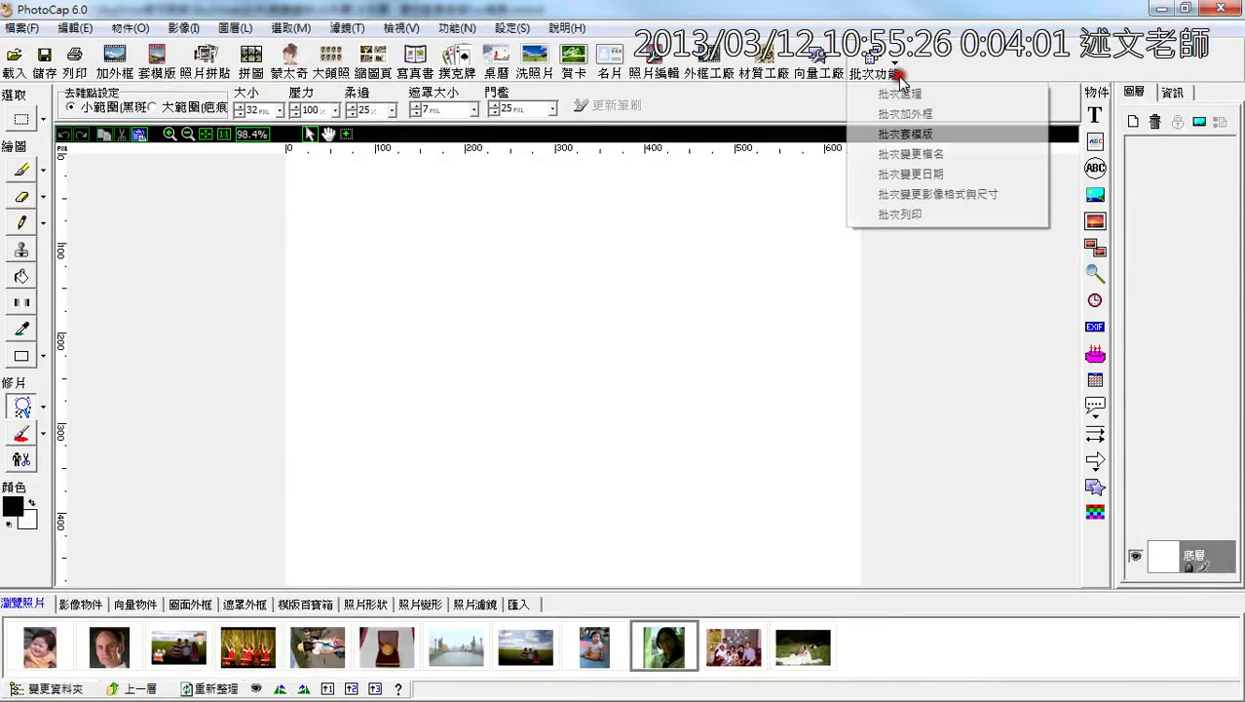
{"action": "left_click", "coordinate": [931, 193]}
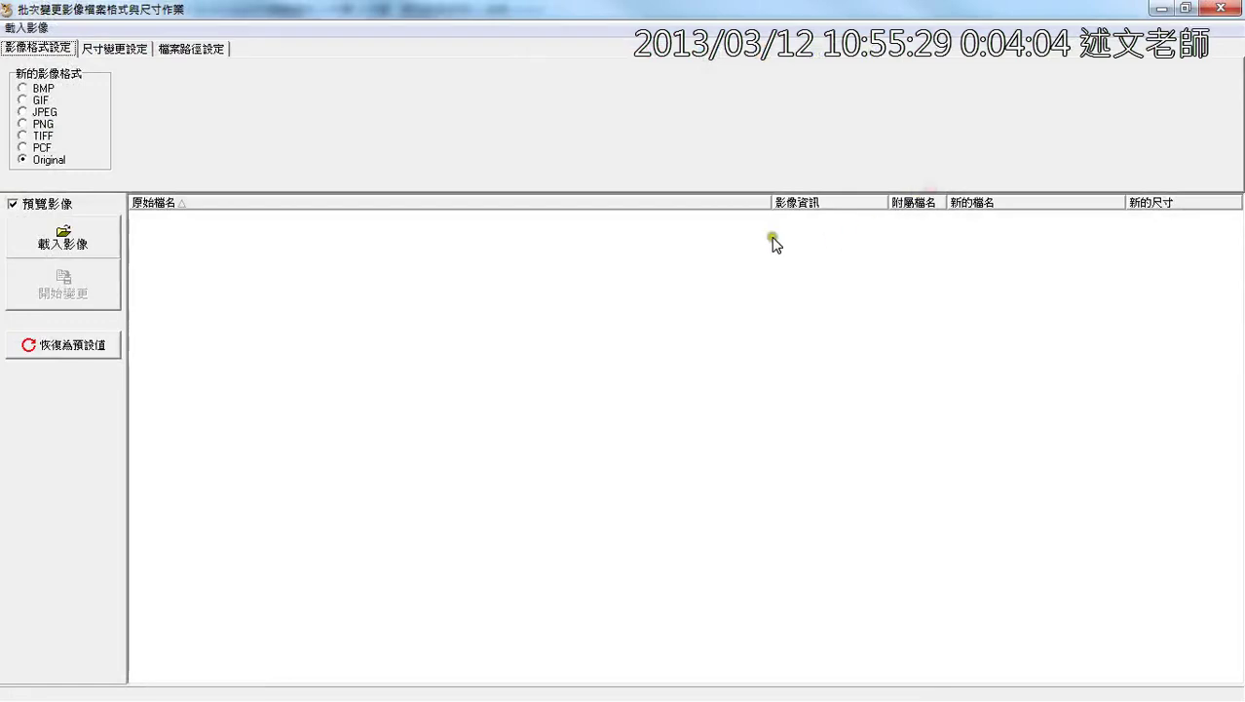
Step: Load the four photos IMG_3034, IMG_3039, P1050545 and P1050572 into the format and size conversion list
{"action": "left_click", "coordinate": [99, 243]}
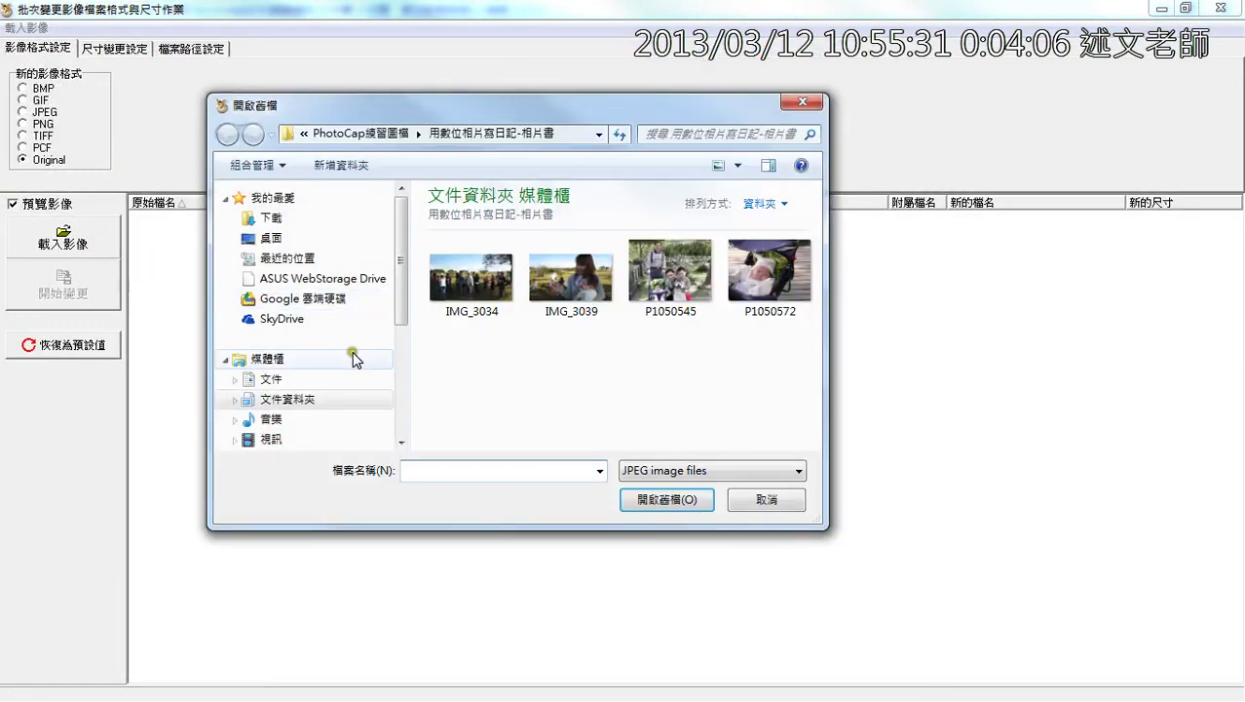
{"action": "left_click", "coordinate": [783, 388]}
{"action": "left_click_drag", "start_coordinate": [783, 388], "coordinate": [476, 232]}
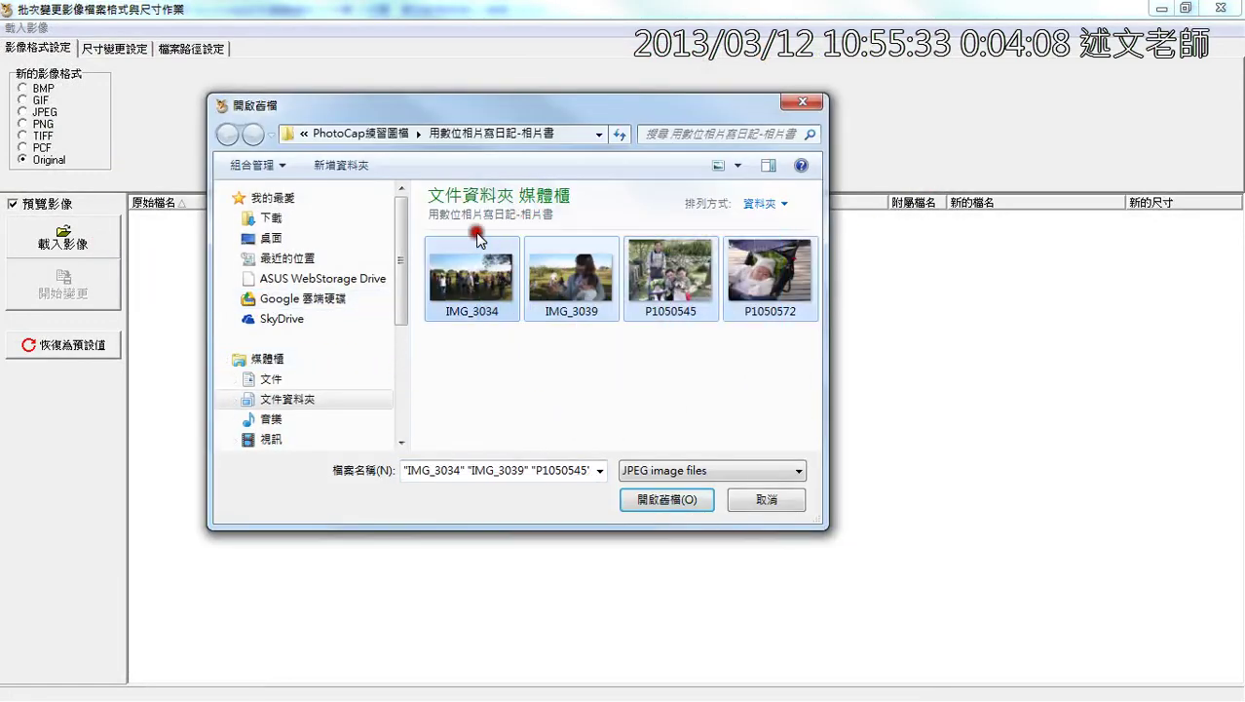
{"action": "left_click", "coordinate": [666, 500]}
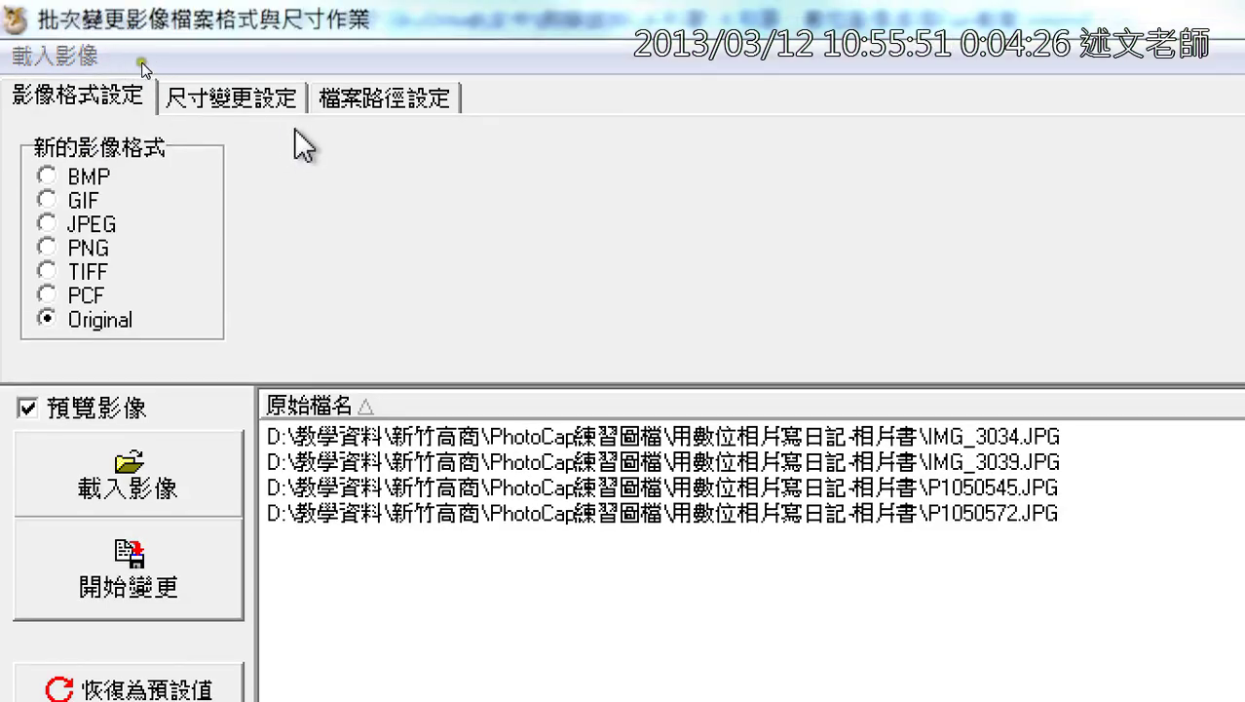
Step: Choose fixed width (固定的寬度) as the size mode in the size change settings and open the width value for editing
{"action": "left_click", "coordinate": [244, 115]}
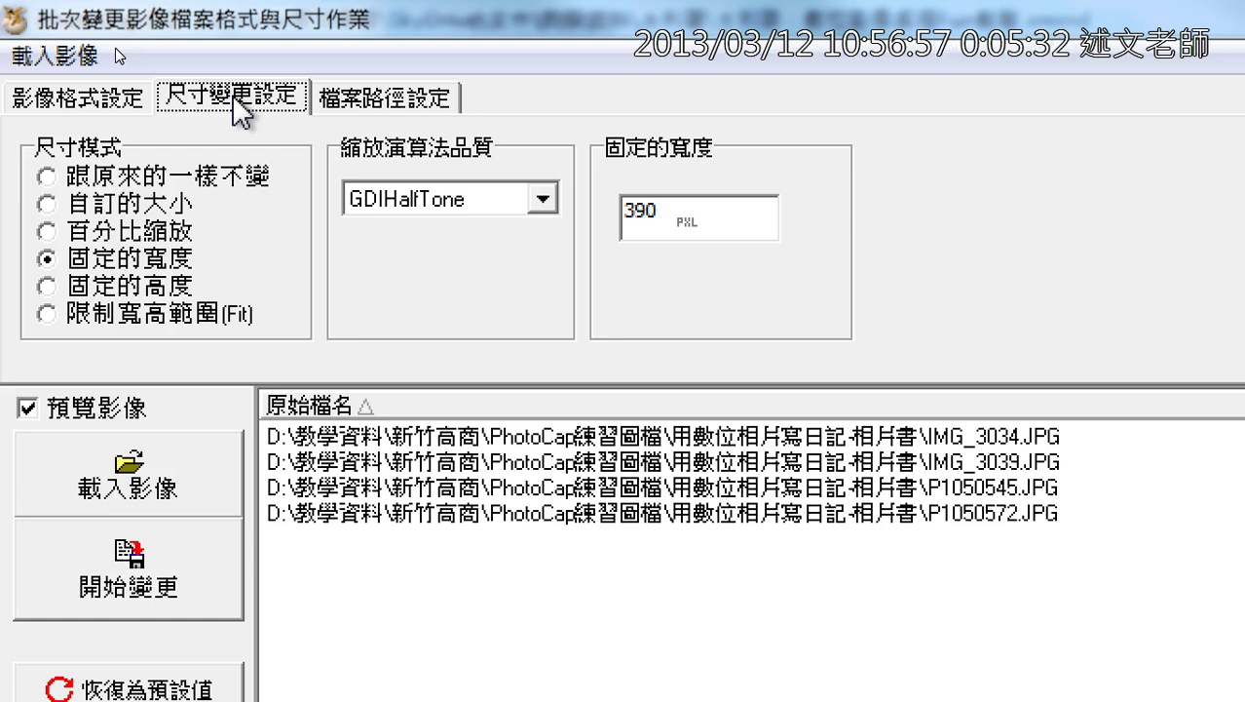
{"action": "left_click", "coordinate": [133, 263]}
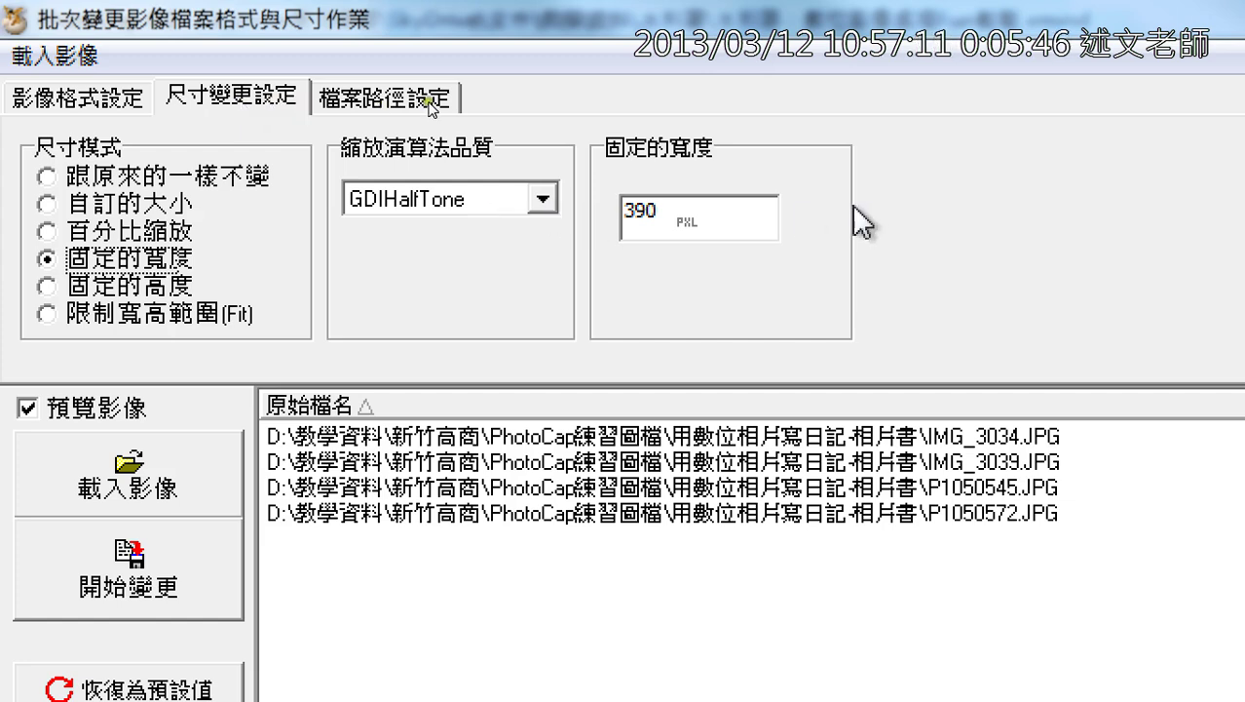
{"action": "double_click", "coordinate": [694, 212]}
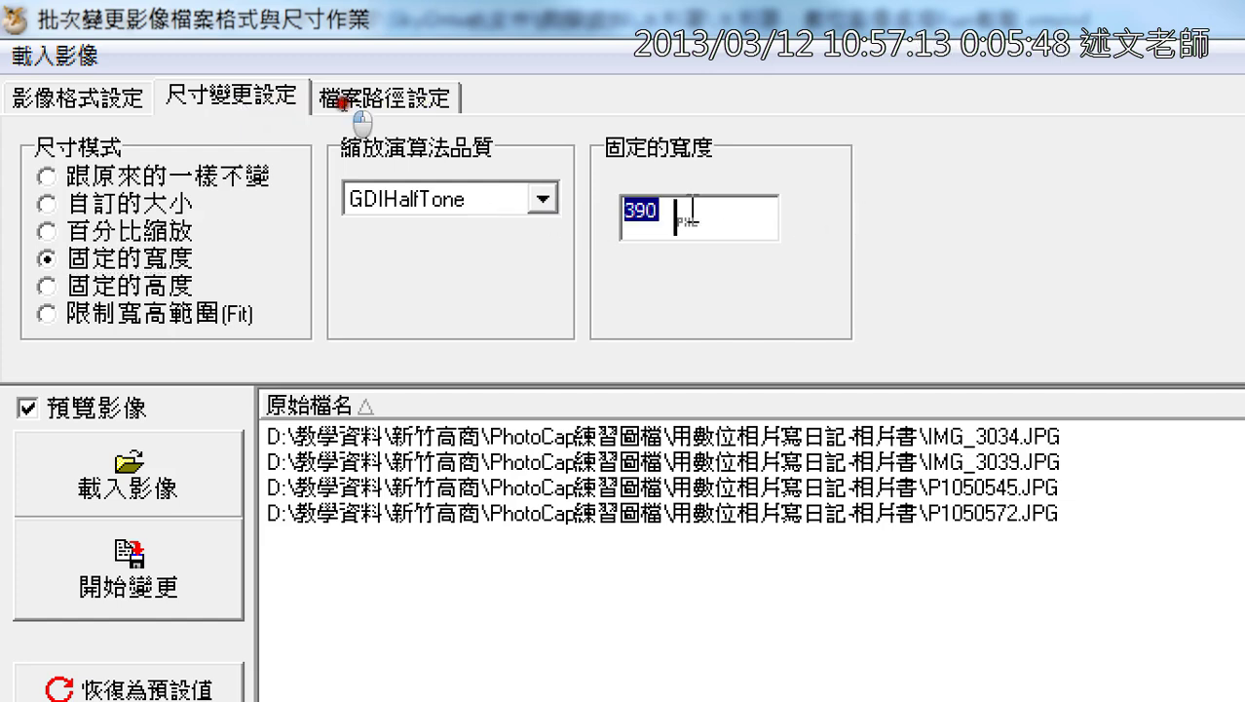
Step: Set the fixed width (固定的寬度) for the batch resize to 400 pixels
{"action": "left_click_drag", "start_coordinate": [659, 212], "coordinate": [676, 214]}
{"action": "type", "text": "400"}
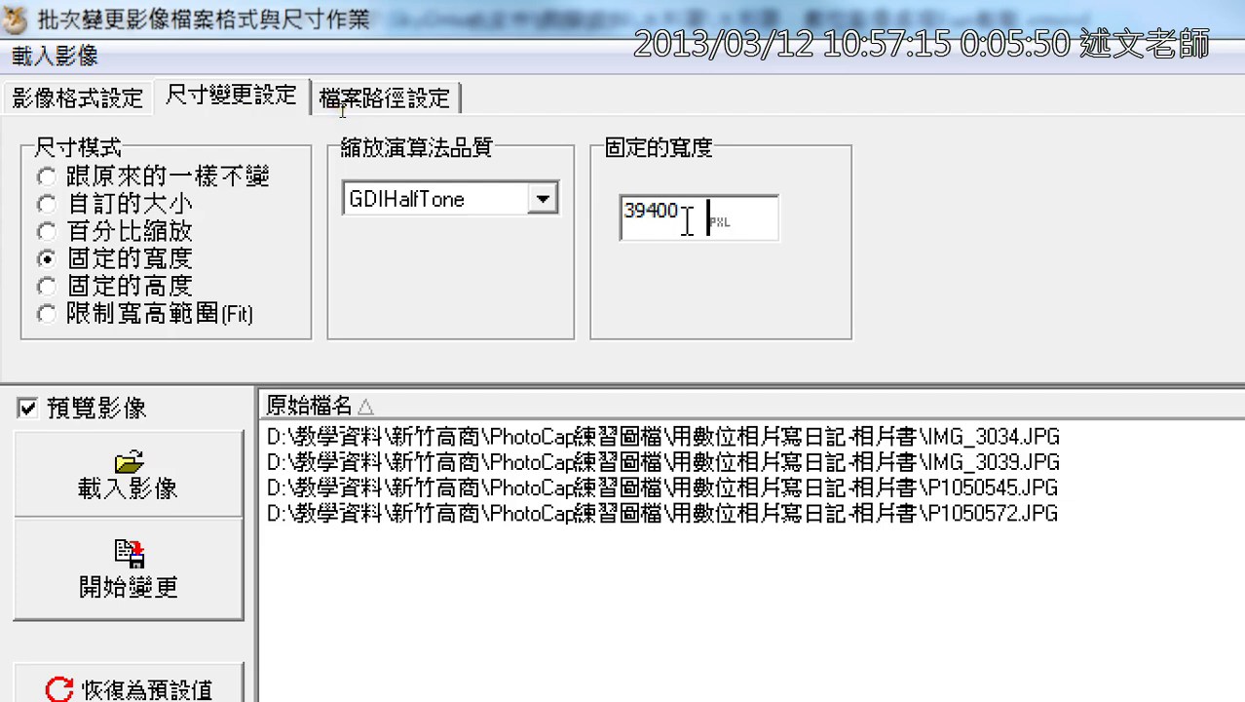
{"action": "key", "text": "BackSpace"}
{"action": "key", "text": "BackSpace"}
{"action": "key", "text": "BackSpace"}
{"action": "key", "text": "BackSpace"}
{"action": "key", "text": "BackSpace"}
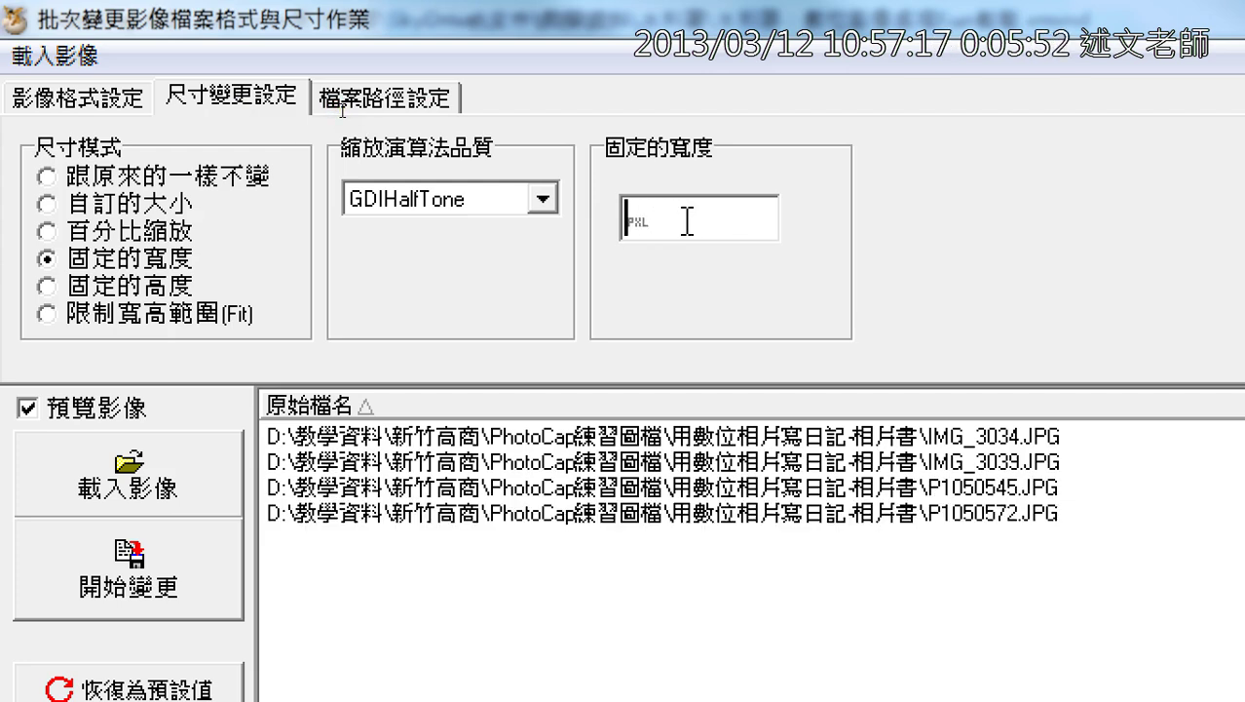
{"action": "type", "text": "400"}
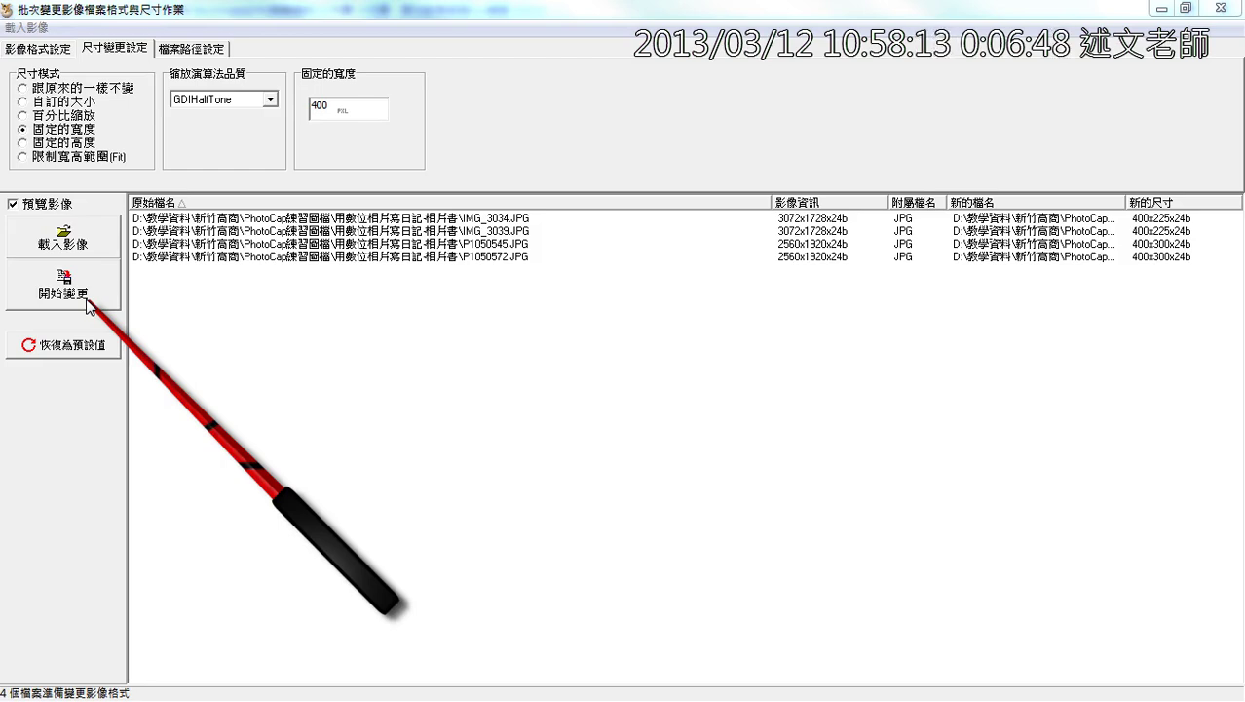
Step: Open the output path settings (檔案路徑設定) and run the batch conversion of the four photos into their original directory
{"action": "left_click", "coordinate": [203, 47]}
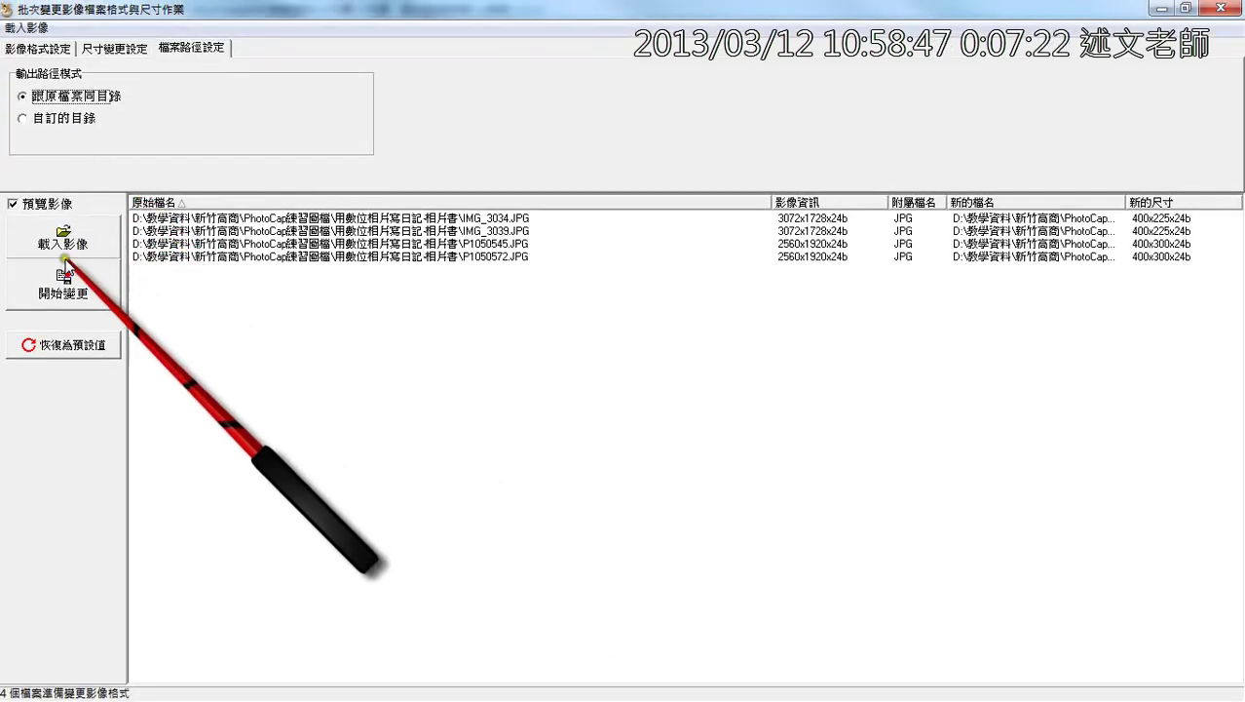
{"action": "left_click", "coordinate": [61, 283]}
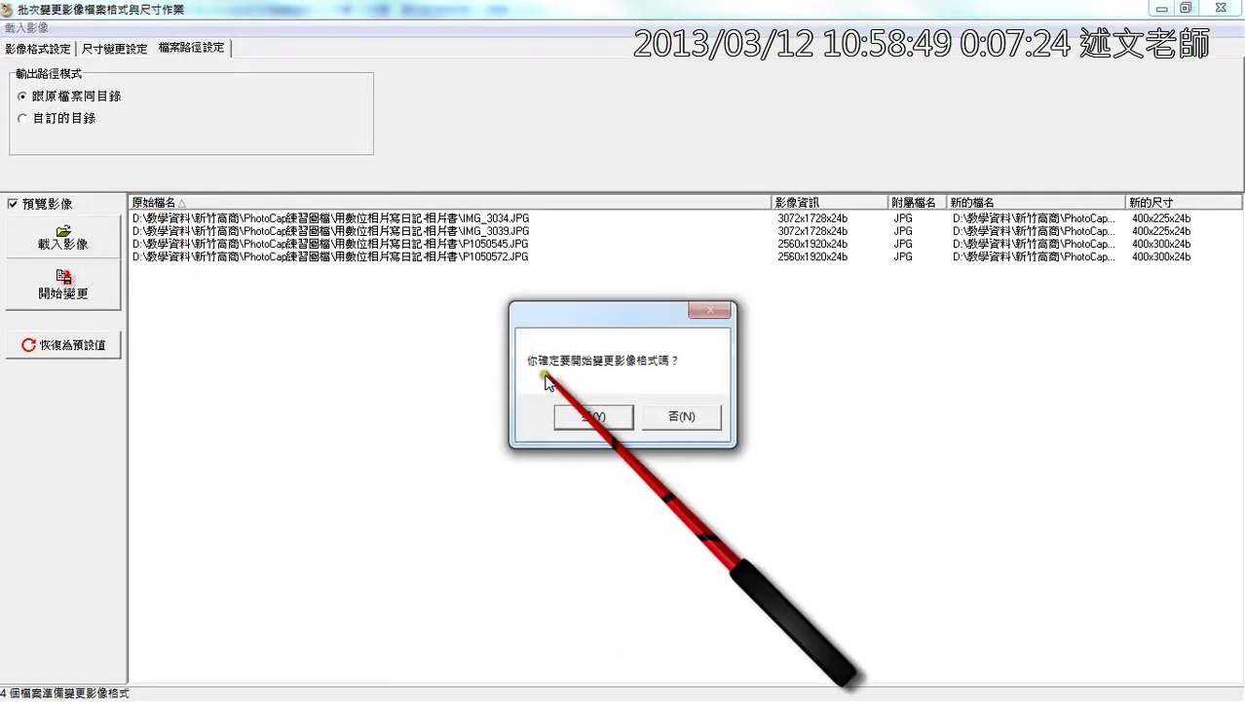
{"action": "left_click", "coordinate": [592, 416]}
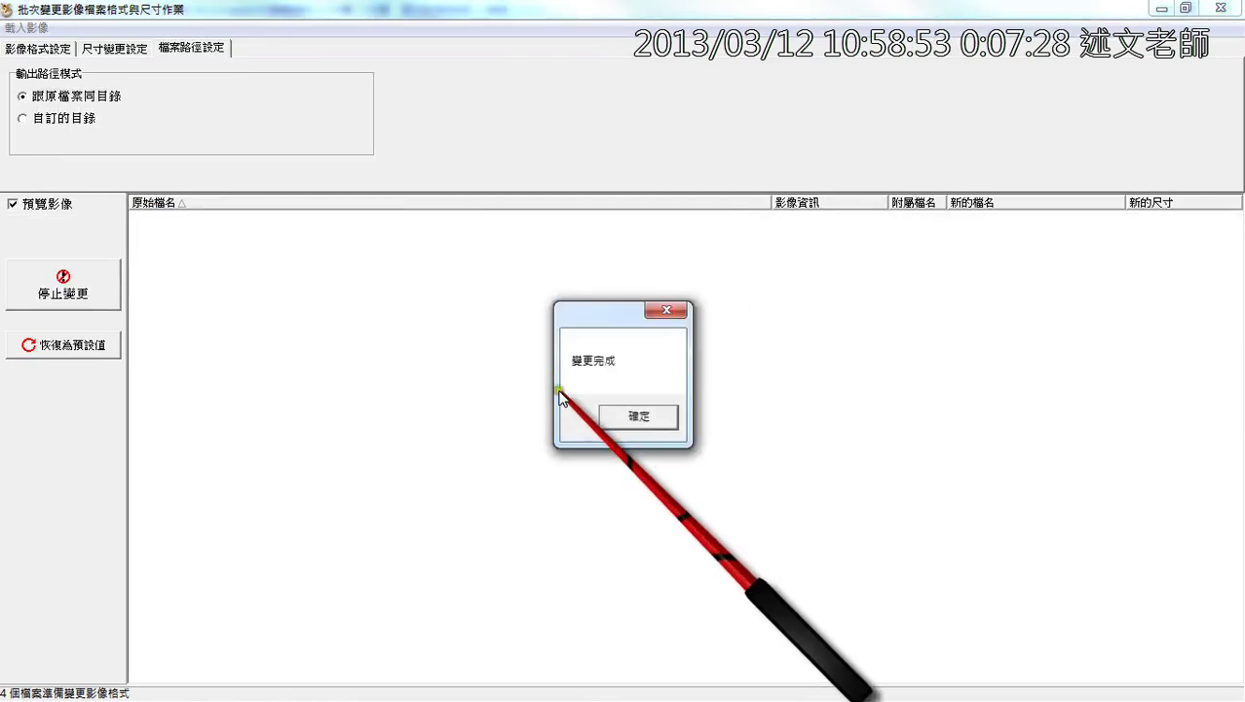
{"action": "left_click", "coordinate": [614, 414]}
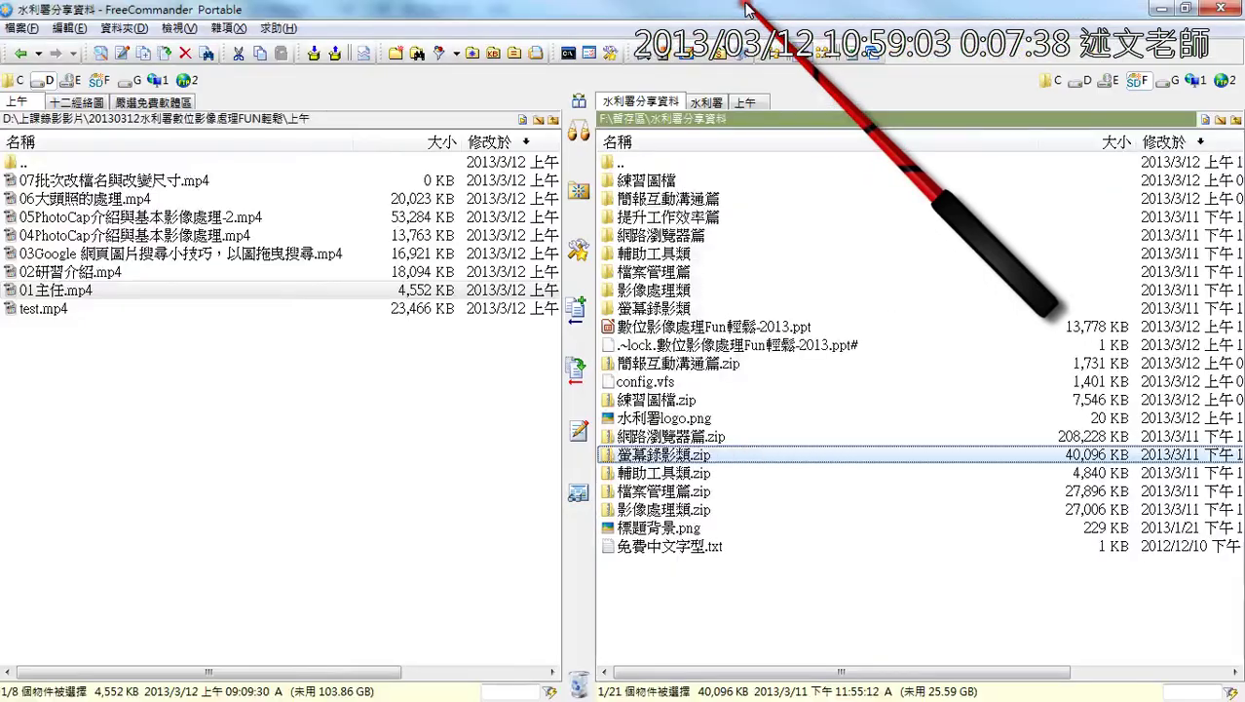
Step: Switch to FreeCommander, open D:\教學資料\新竹高商\PhotoCap練習圖檔\用數位相片寫日記-相片書, and check the details of the converted copy IMG_3034(001).JPG
{"action": "left_click", "coordinate": [744, 103]}
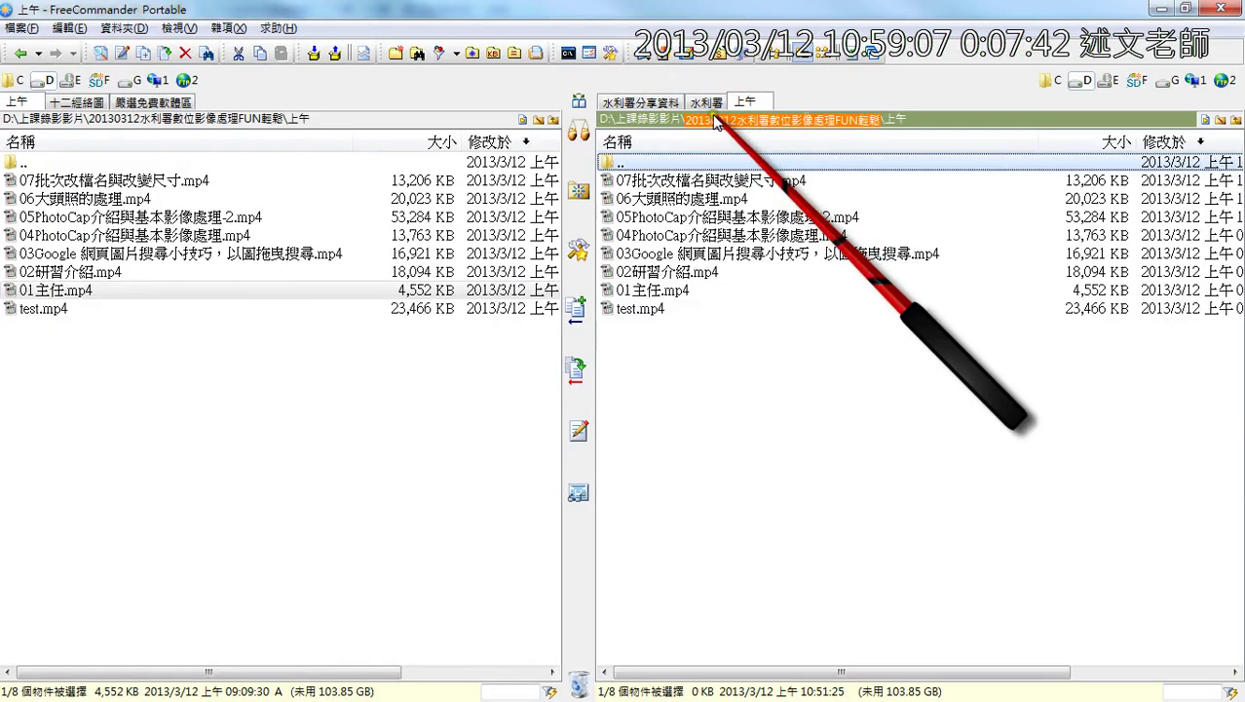
{"action": "left_click", "coordinate": [607, 118]}
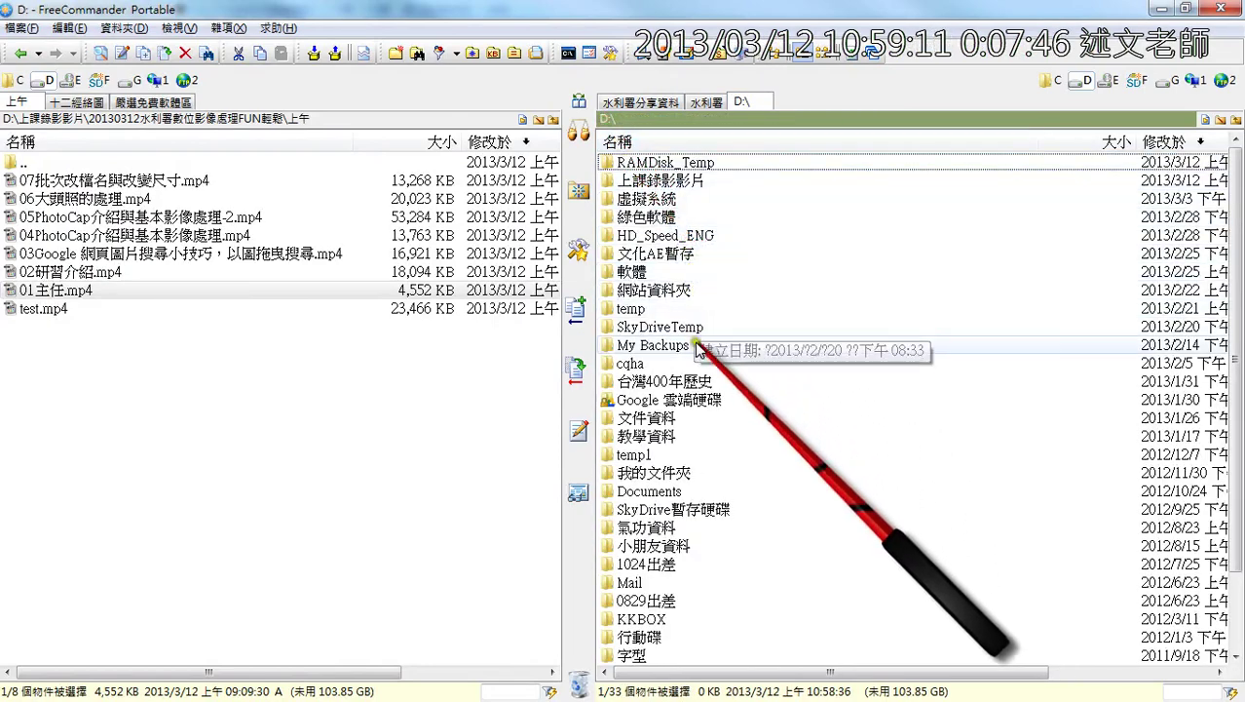
{"action": "double_click", "coordinate": [698, 435]}
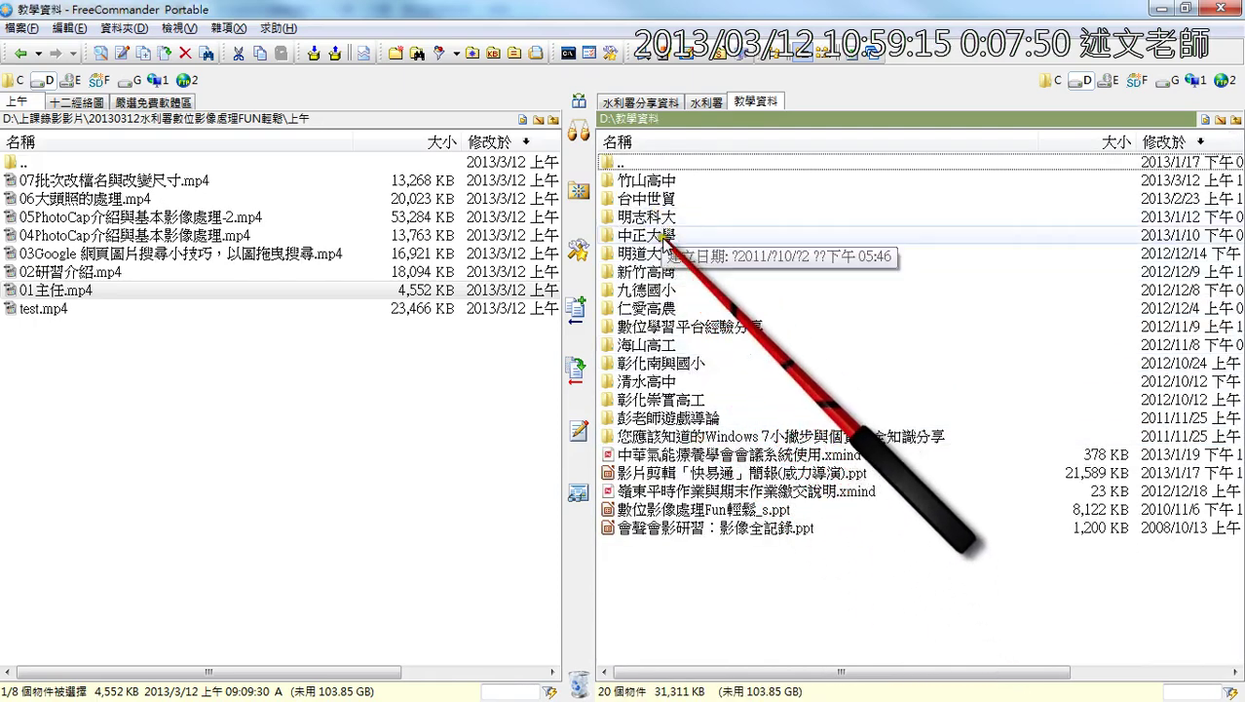
{"action": "double_click", "coordinate": [654, 271]}
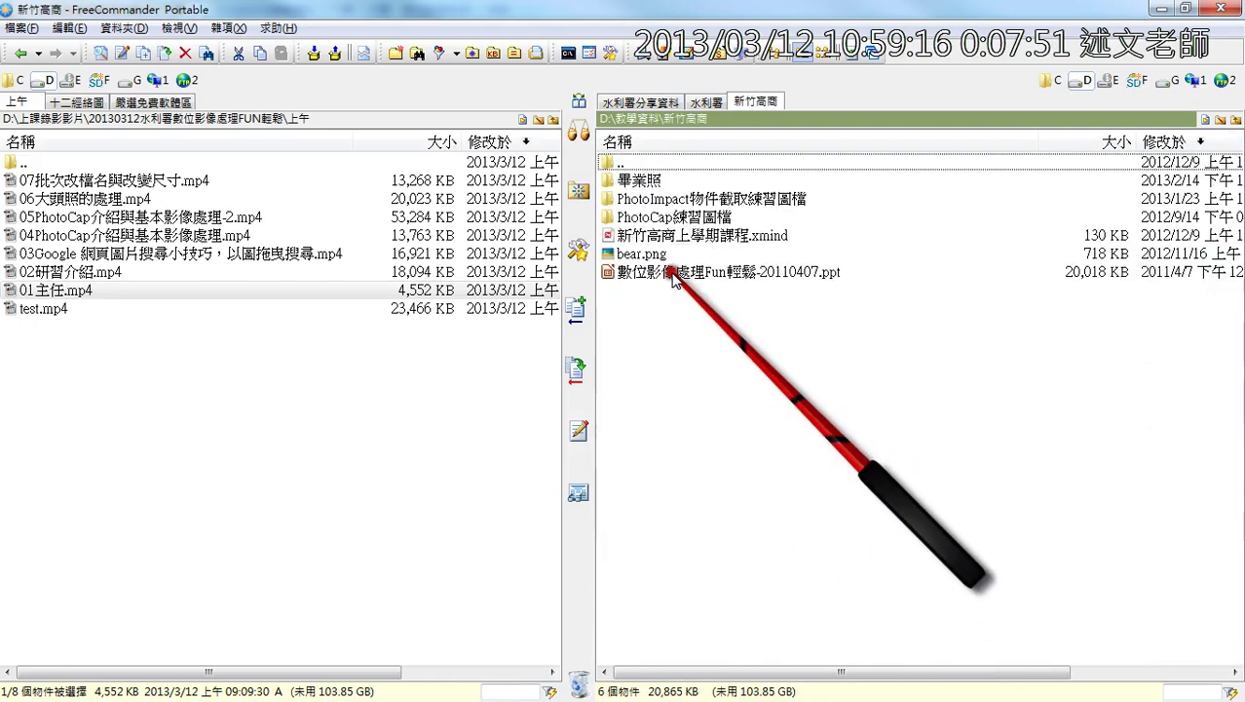
{"action": "double_click", "coordinate": [677, 216]}
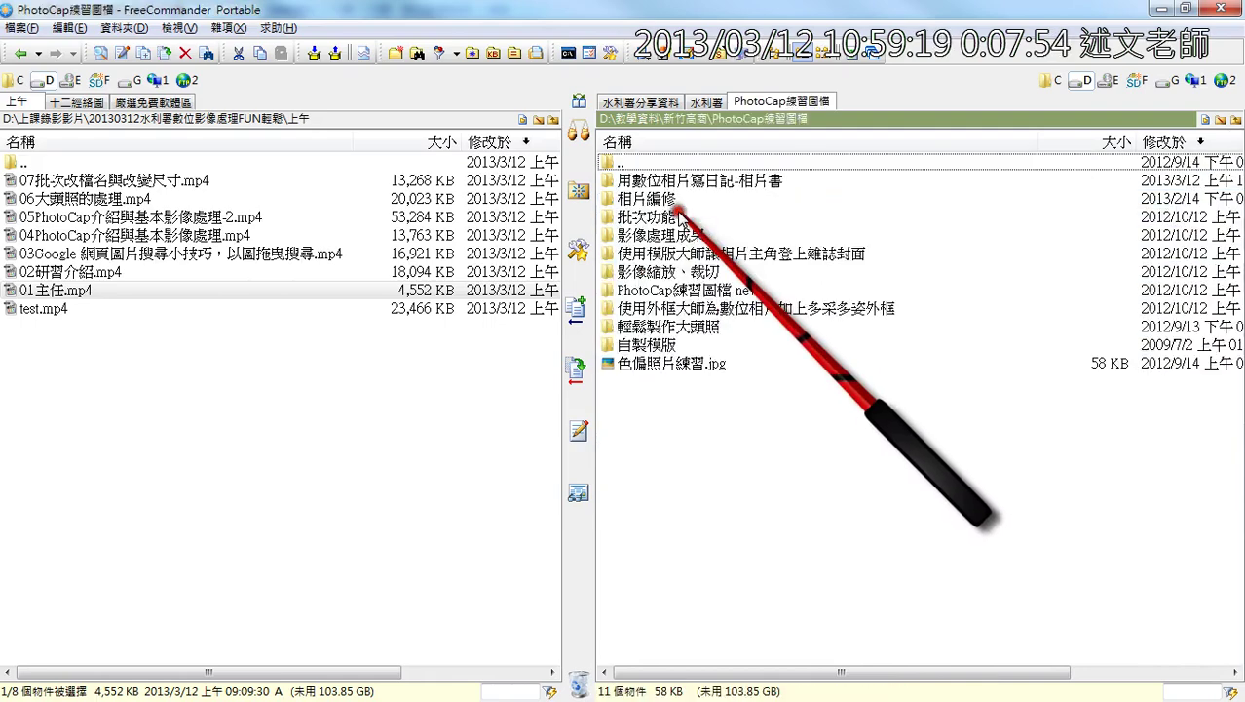
{"action": "double_click", "coordinate": [672, 181]}
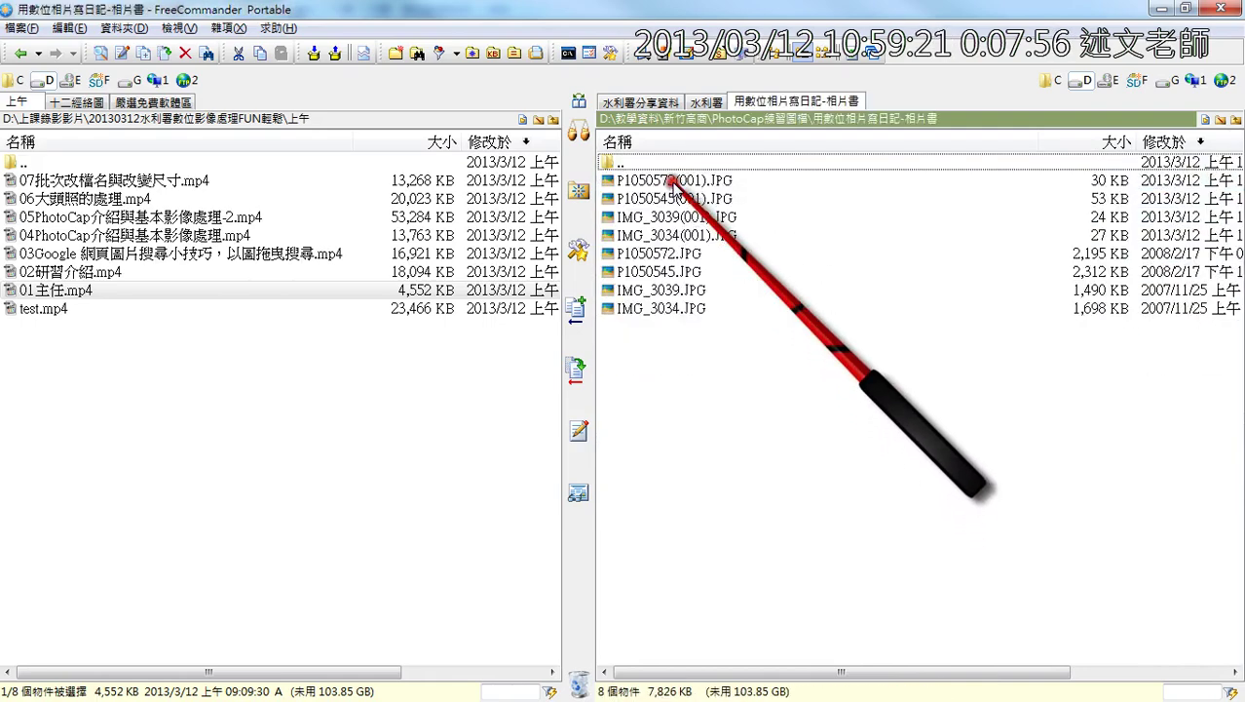
{"action": "mouse_move", "coordinate": [716, 236]}
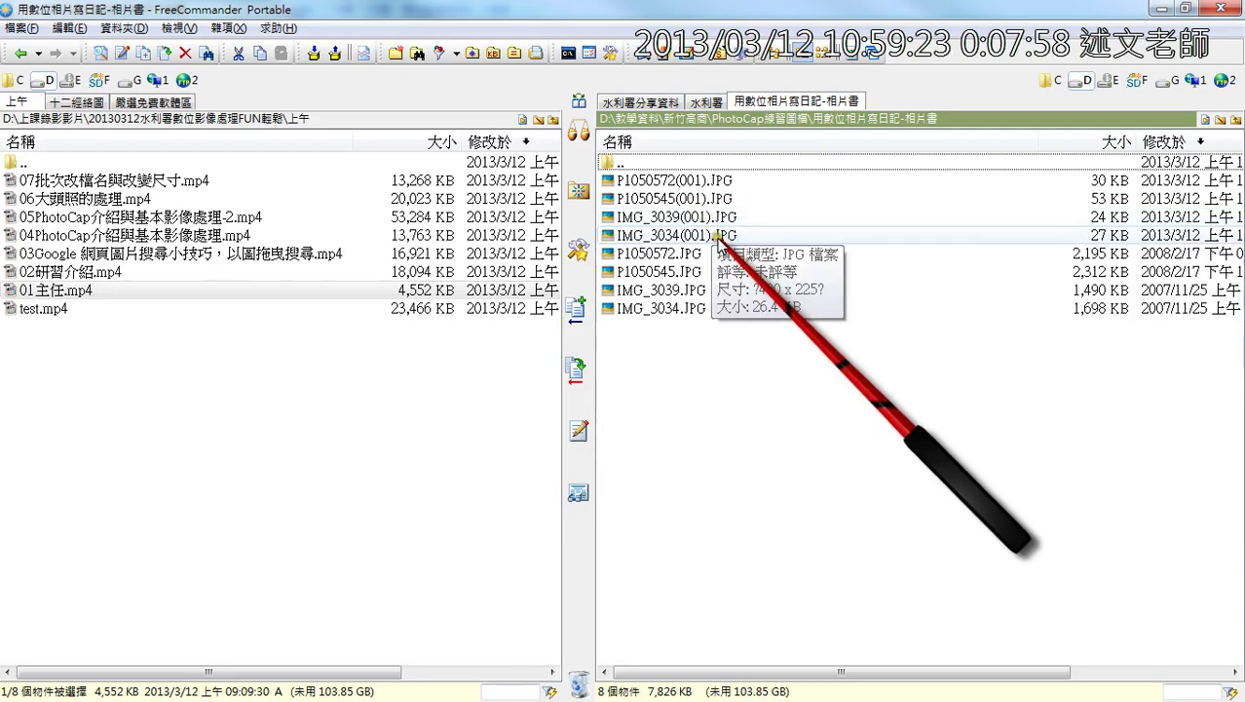